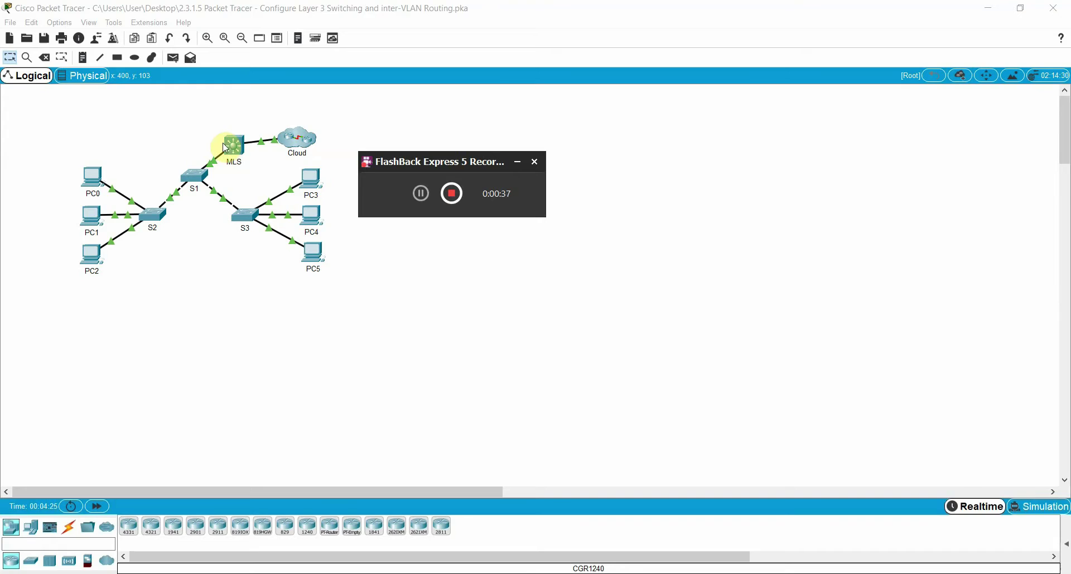
left_click(518, 162)
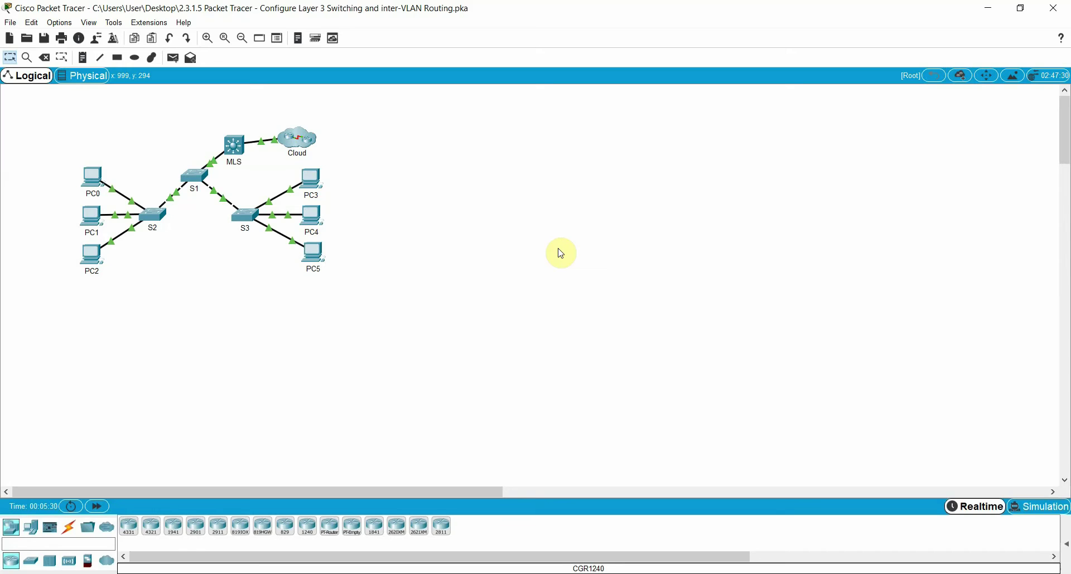
left_click(48, 118)
left_click_drag(49, 120, 375, 309)
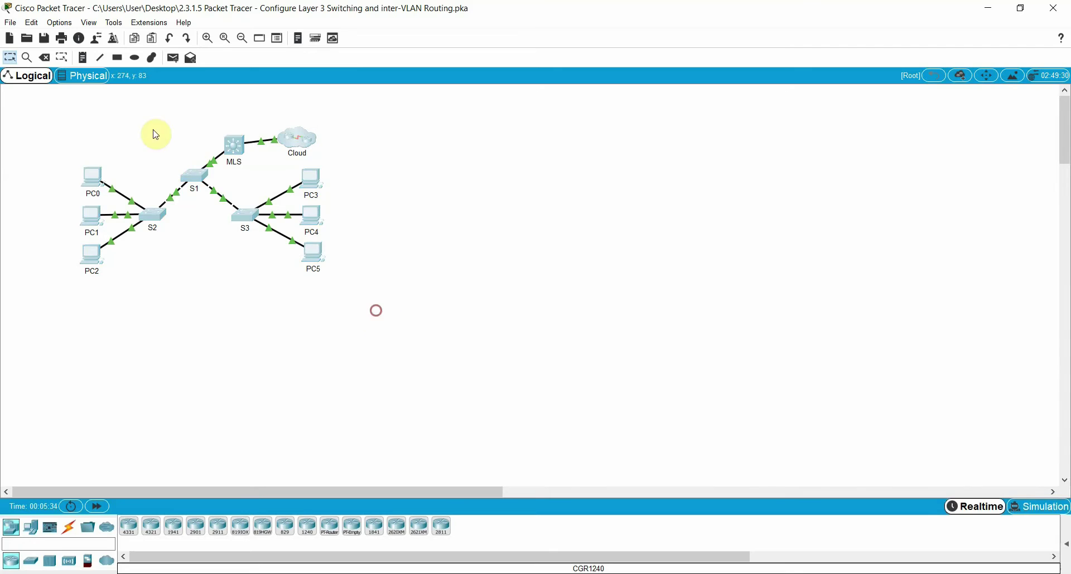
left_click(460, 173)
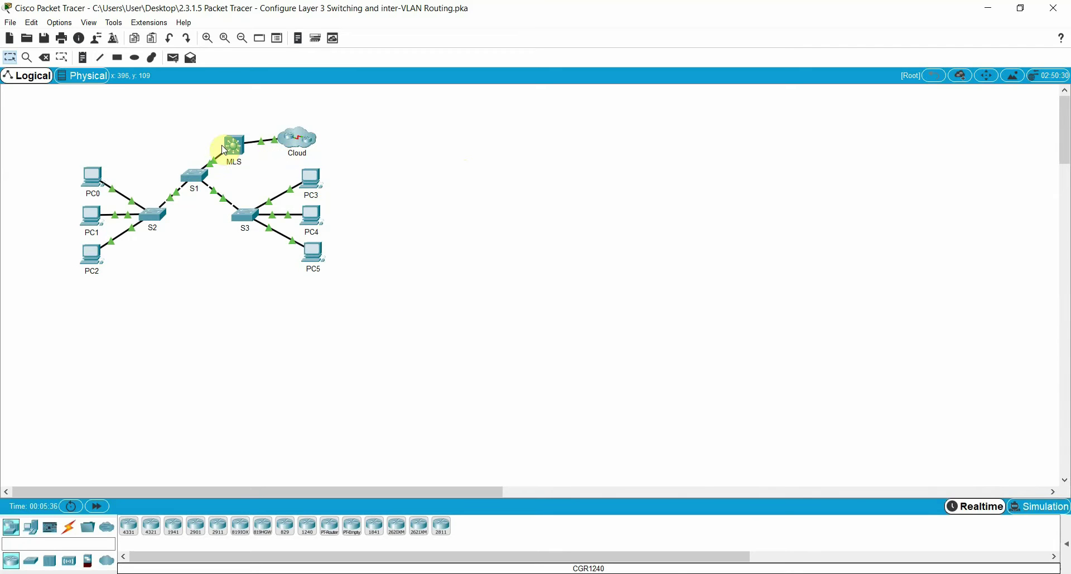
- Bring up the activity instructions and review the MLS rows of the addressing table and the Part 1 and Part 2 tasks
left_click(389, 573)
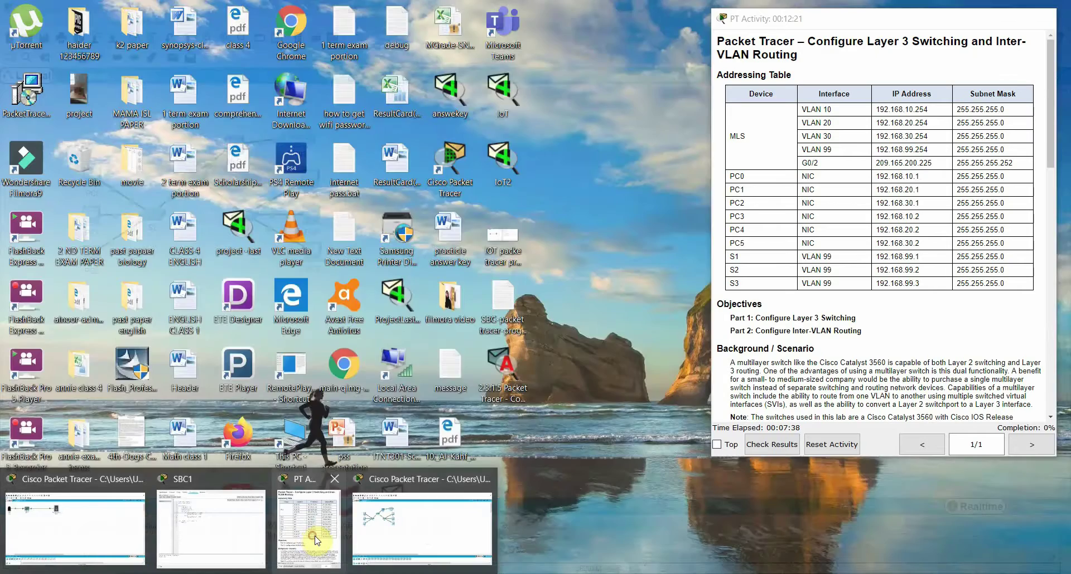
left_click(312, 537)
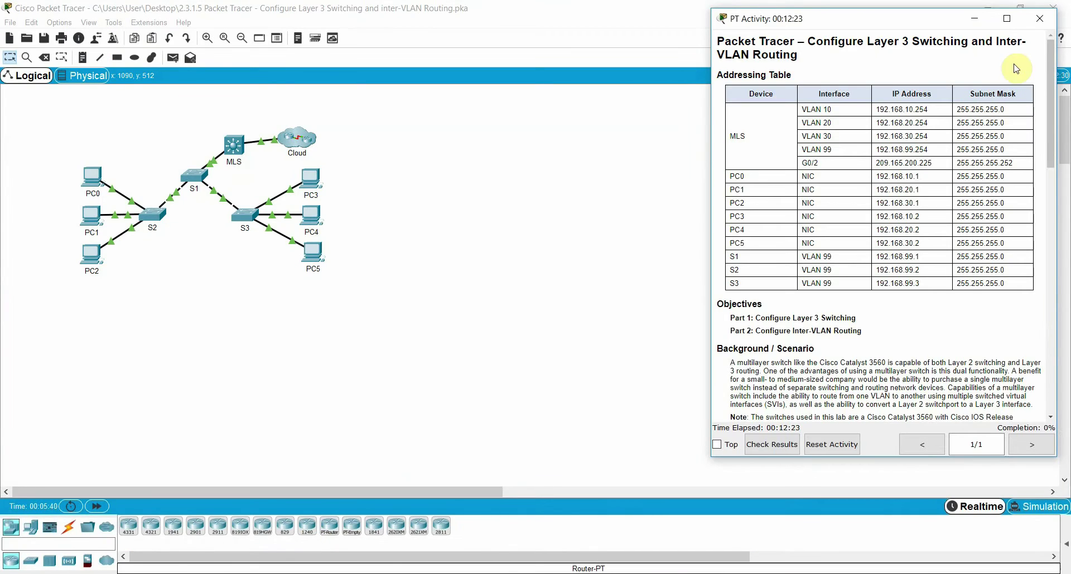
left_click_drag(1052, 128, 1053, 139)
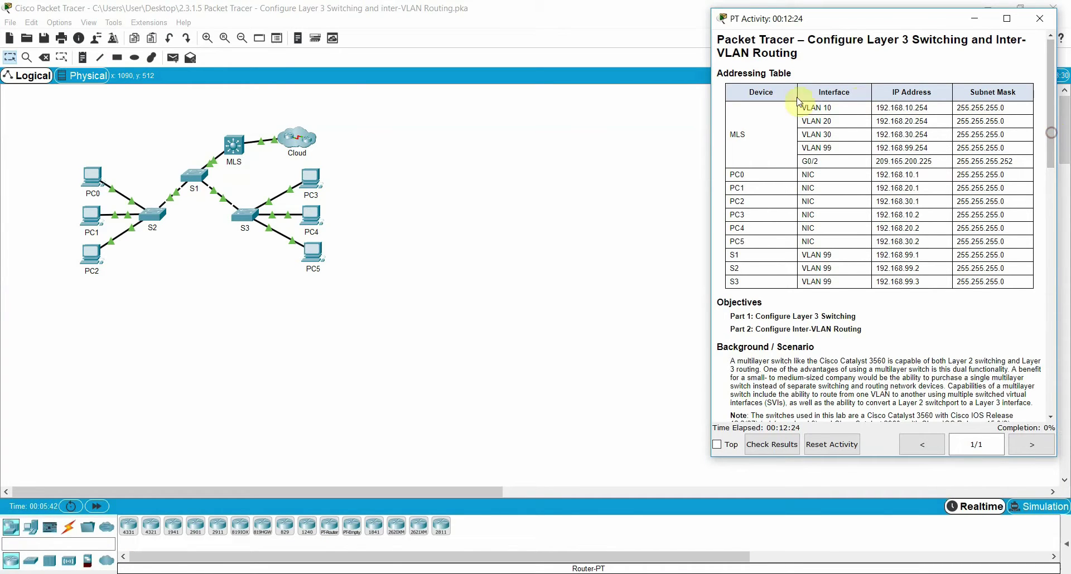
left_click_drag(807, 108, 865, 150)
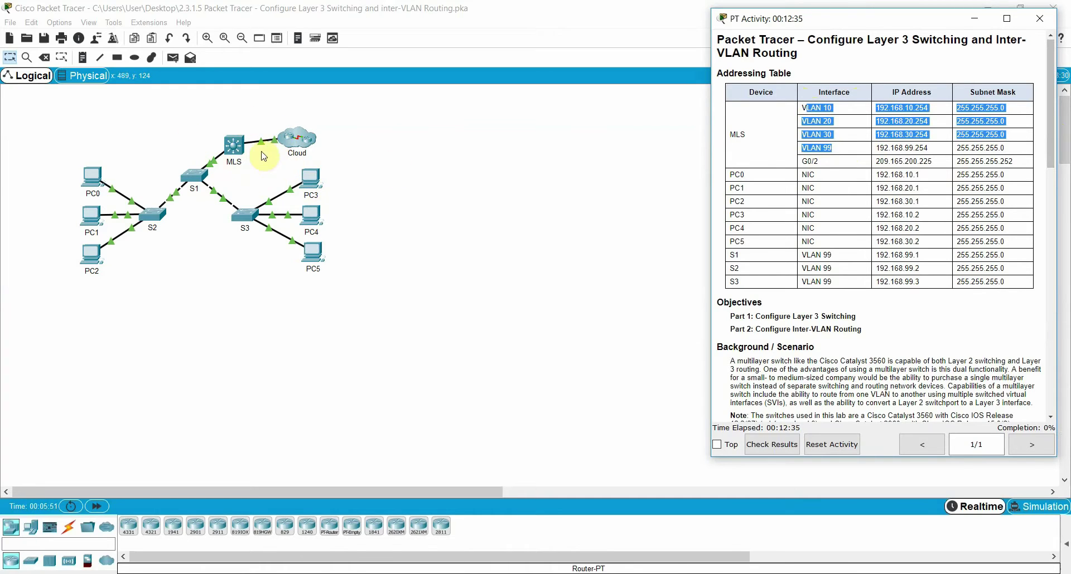
left_click_drag(1052, 132, 1044, 270)
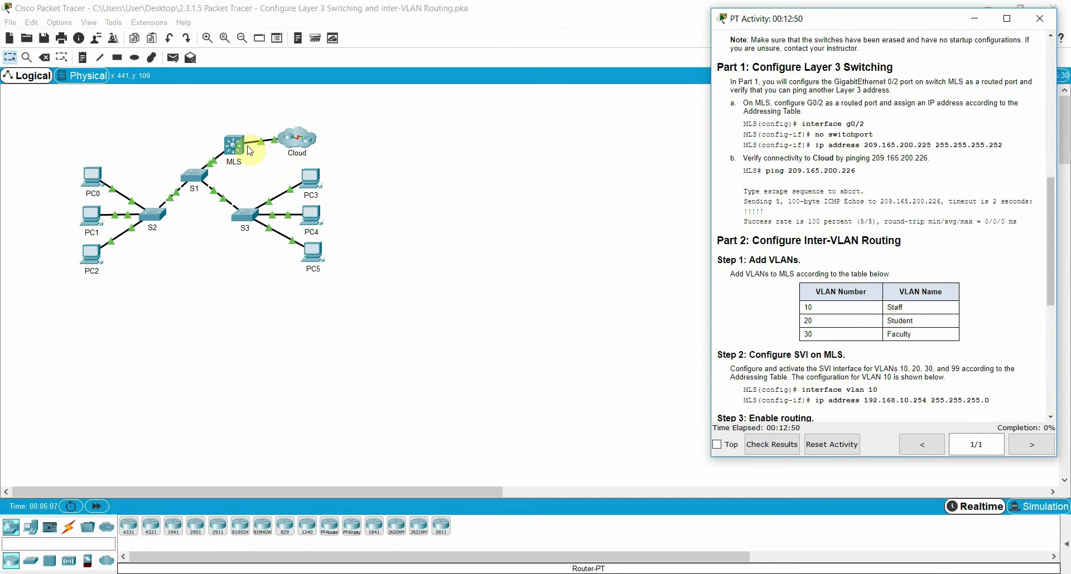
- Check the port labels on the link between MLS and Cloud and open the MLS command line
left_click(207, 39)
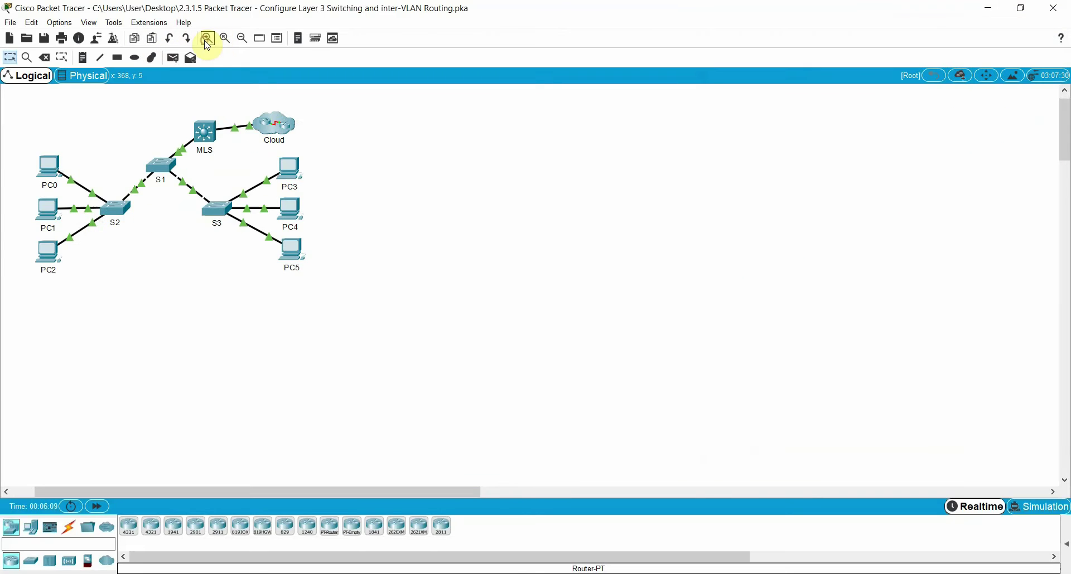
left_click(207, 39)
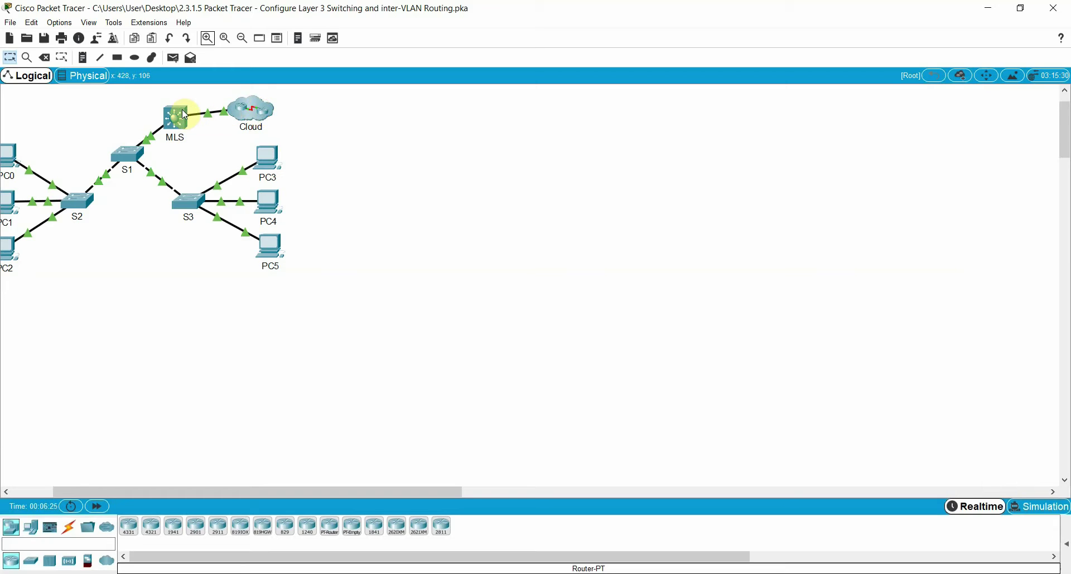
mouse_move(193, 118)
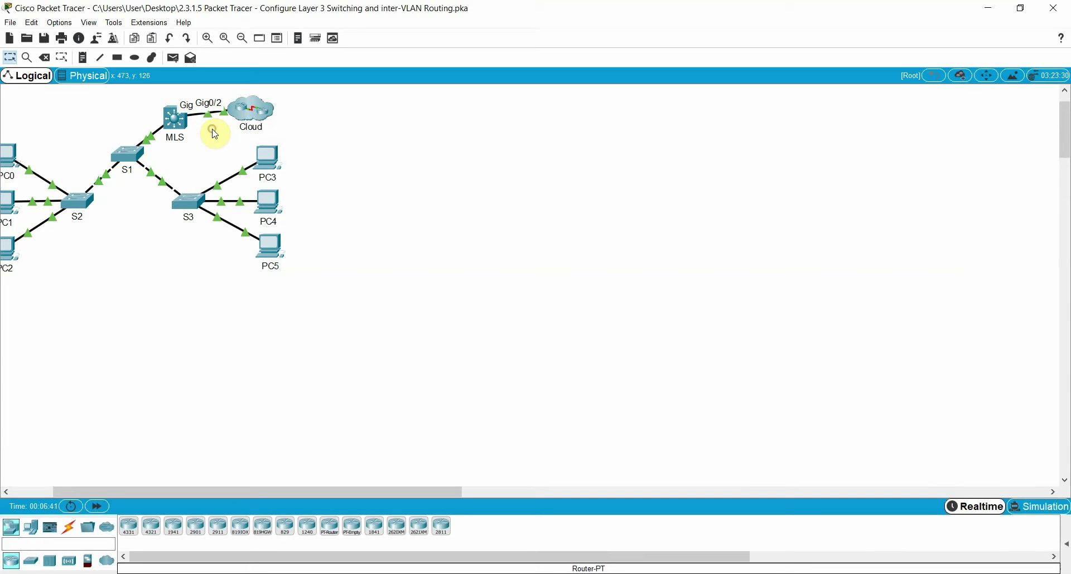
left_click(175, 124)
left_click(462, 140)
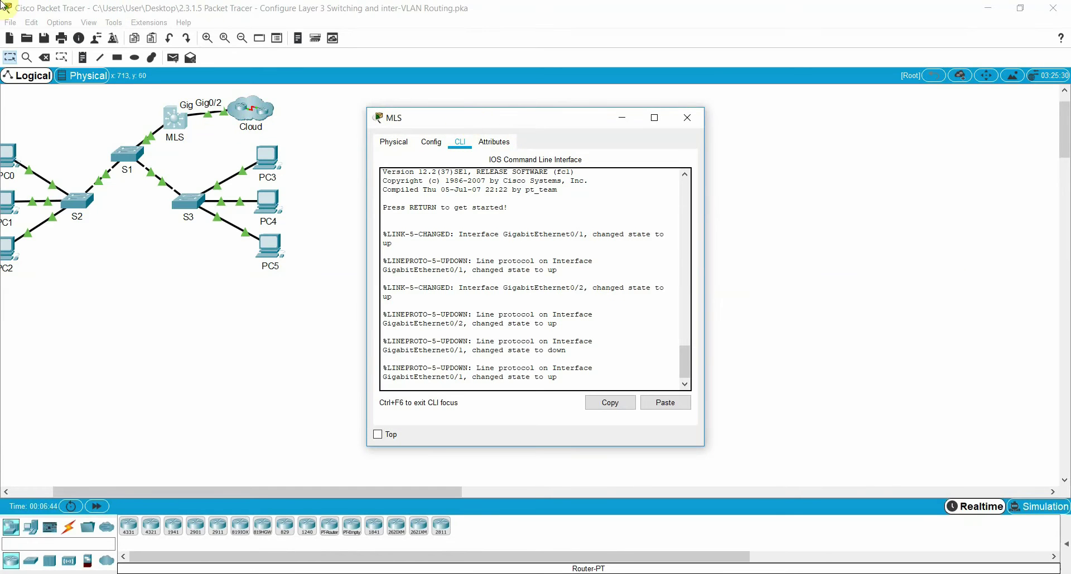
- Set the CLI font size to 12 in the preferences and apply it
left_click(59, 23)
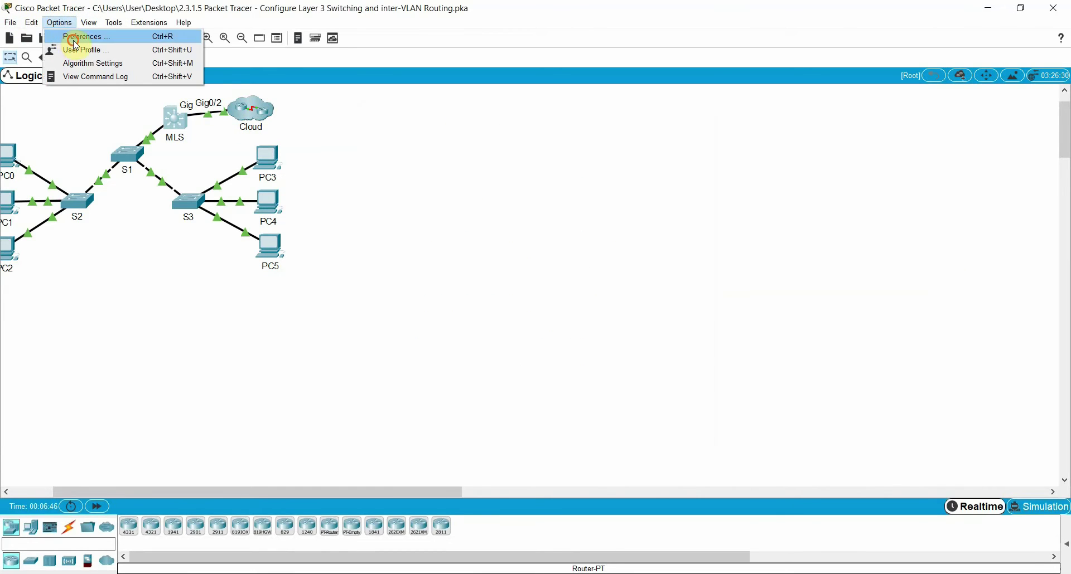
left_click(68, 36)
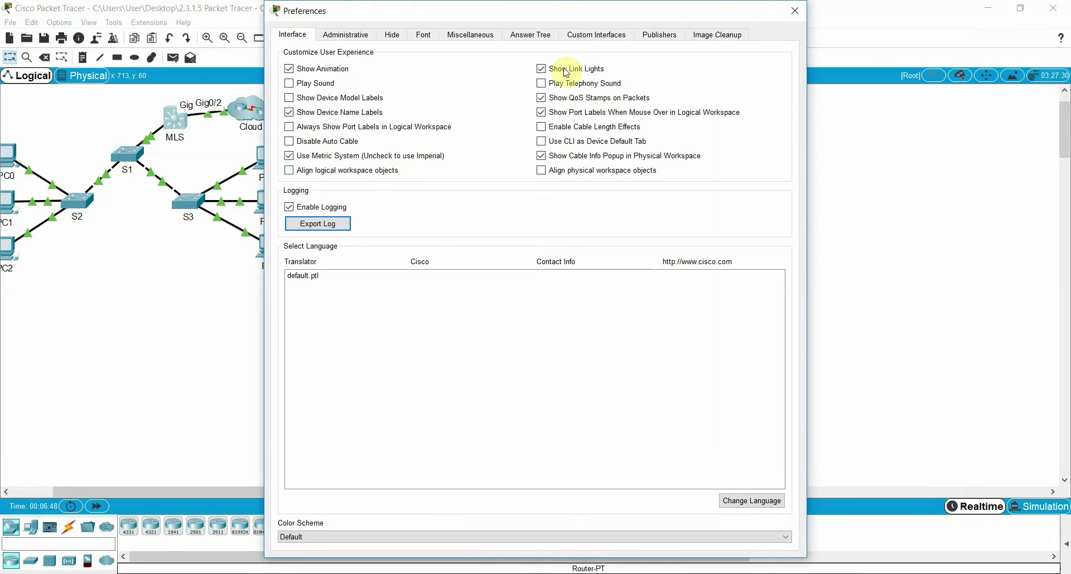
left_click(422, 36)
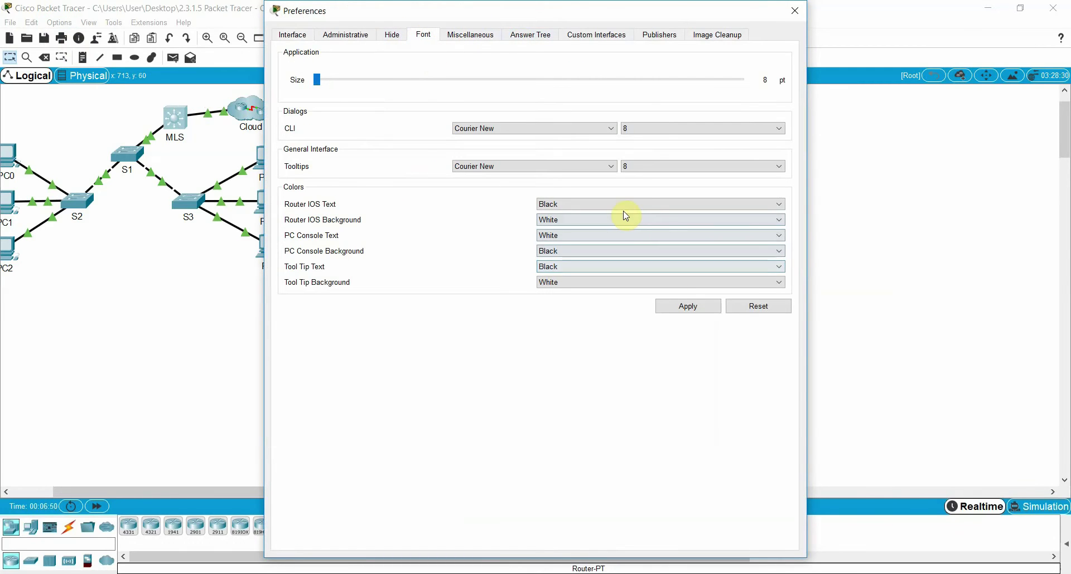
left_click(655, 138)
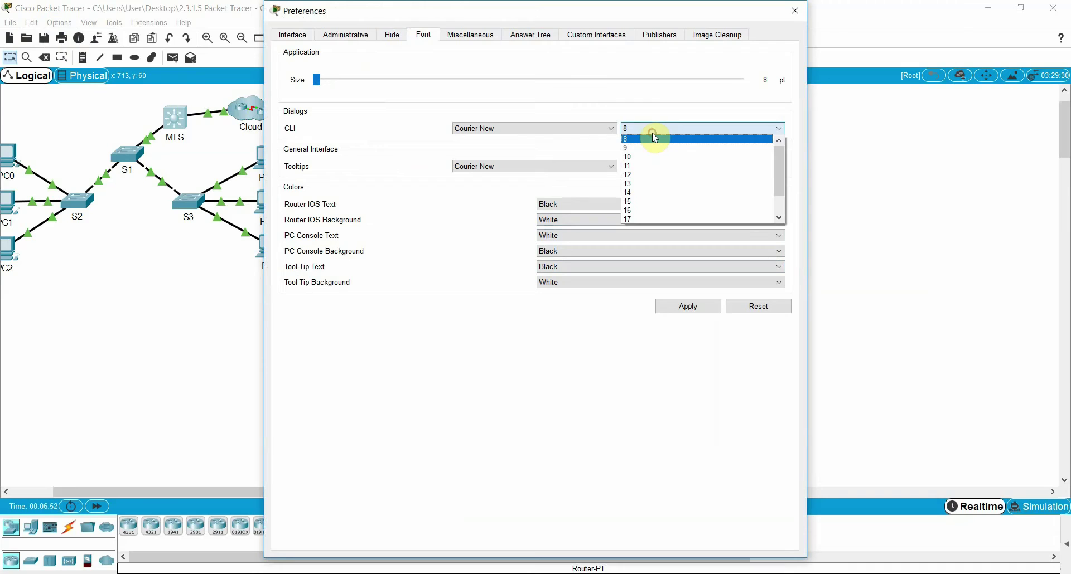
left_click(642, 175)
left_click(648, 139)
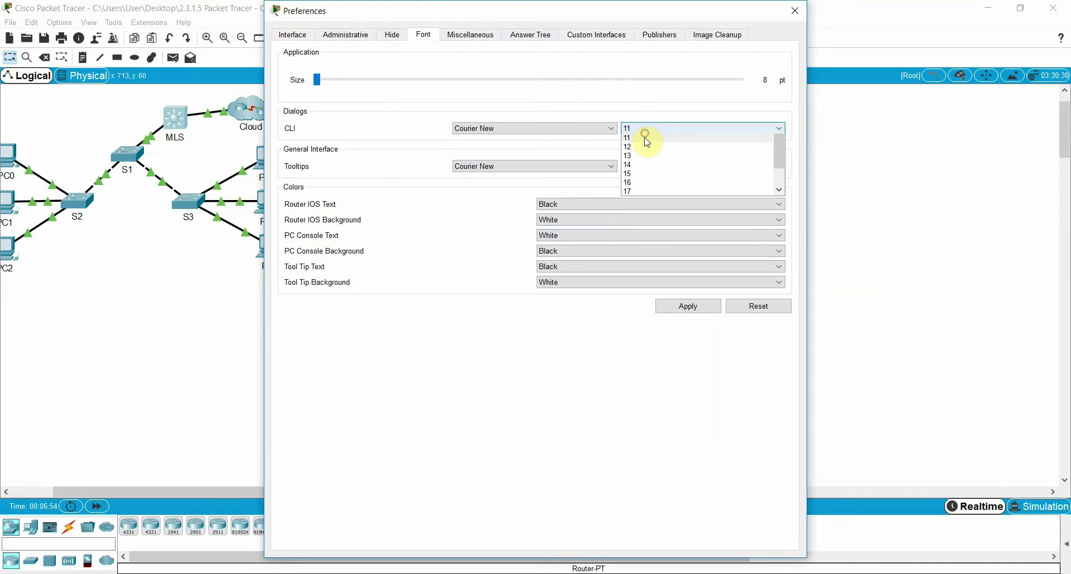
left_click(630, 175)
left_click(680, 306)
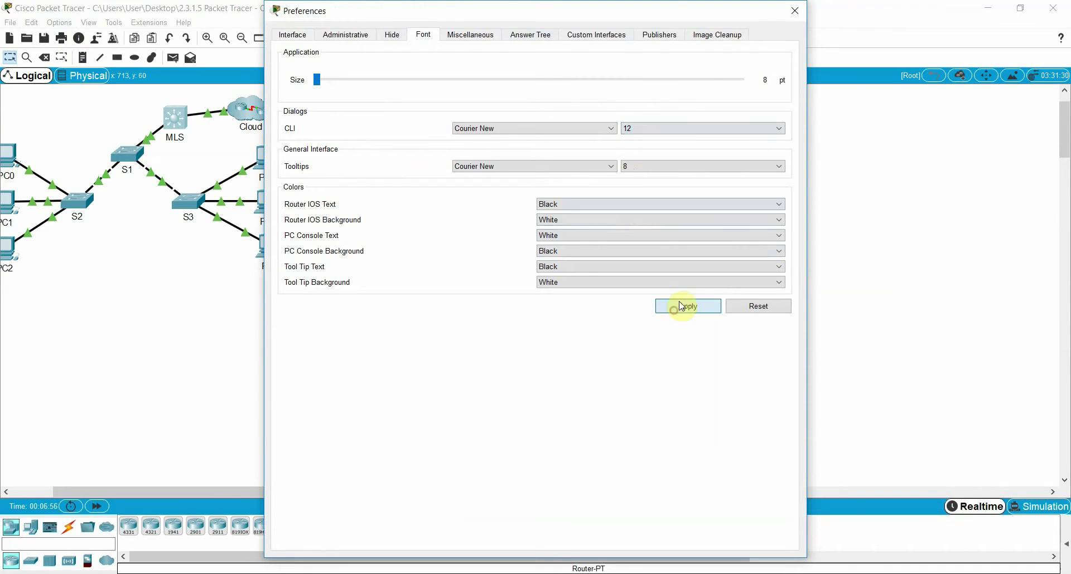
left_click(795, 11)
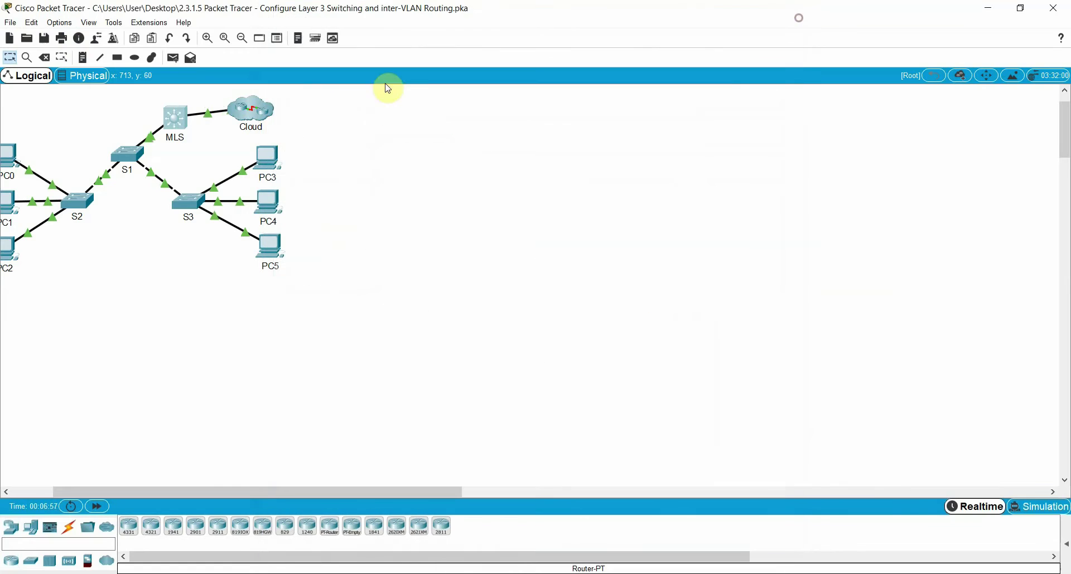
- Reopen the MLS command line, widen its window and start the console session
left_click(174, 111)
left_click_drag(516, 114, 510, 59)
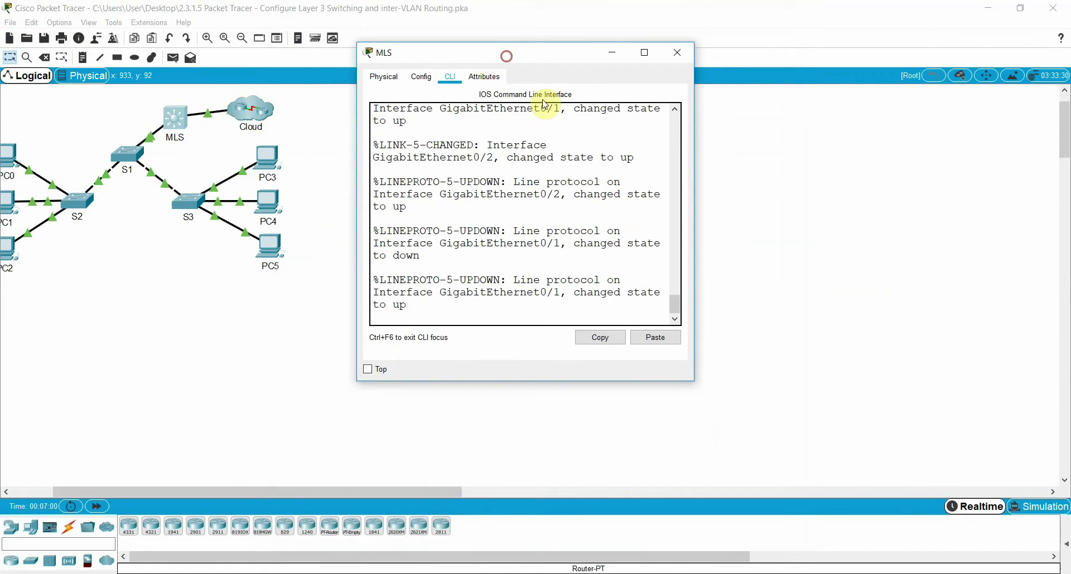
left_click_drag(695, 186, 944, 232)
left_click(453, 298)
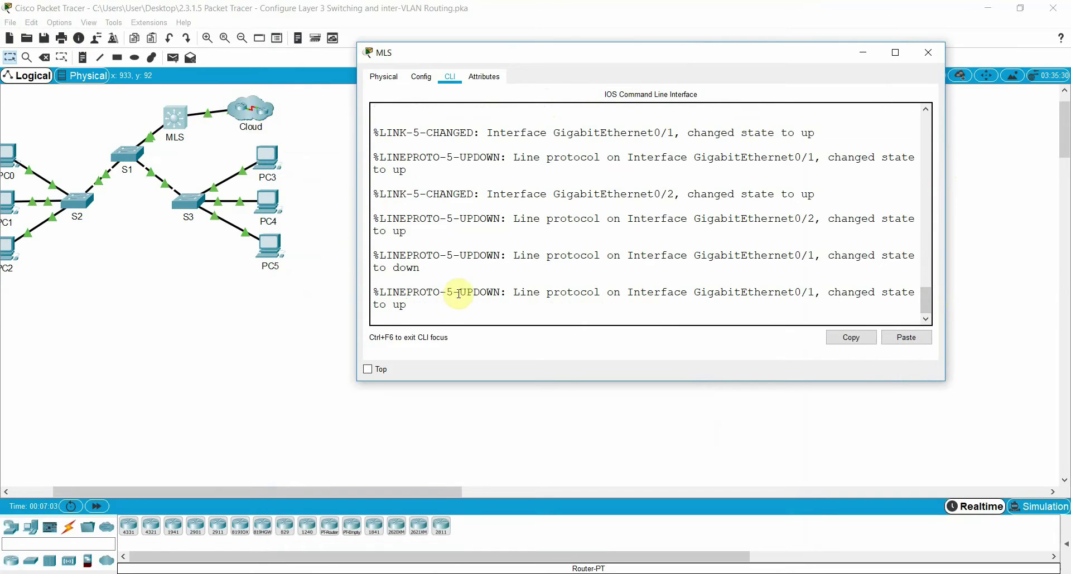
key("Return")
key("Return")
key("Return")
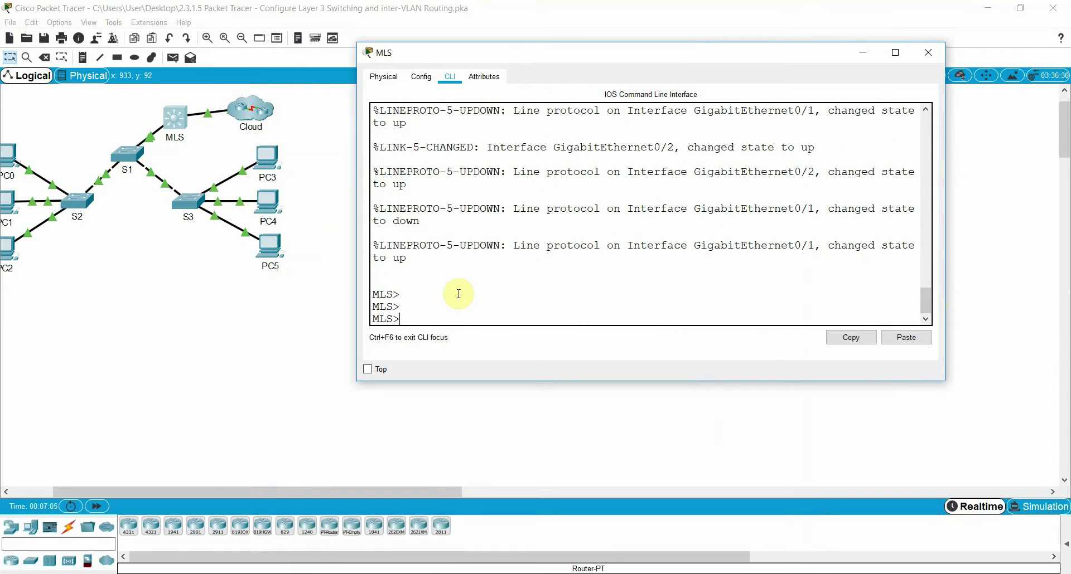
- Enter privileged EXEC mode and global configuration mode on MLS
type("en")
key("Return")
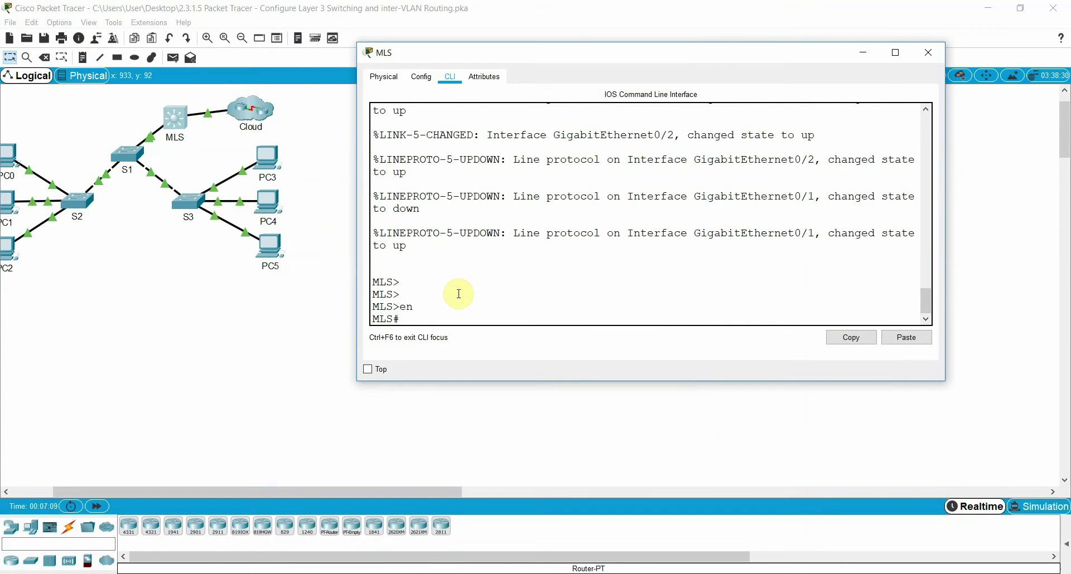
type("conf")
key("Tab")
type("ter")
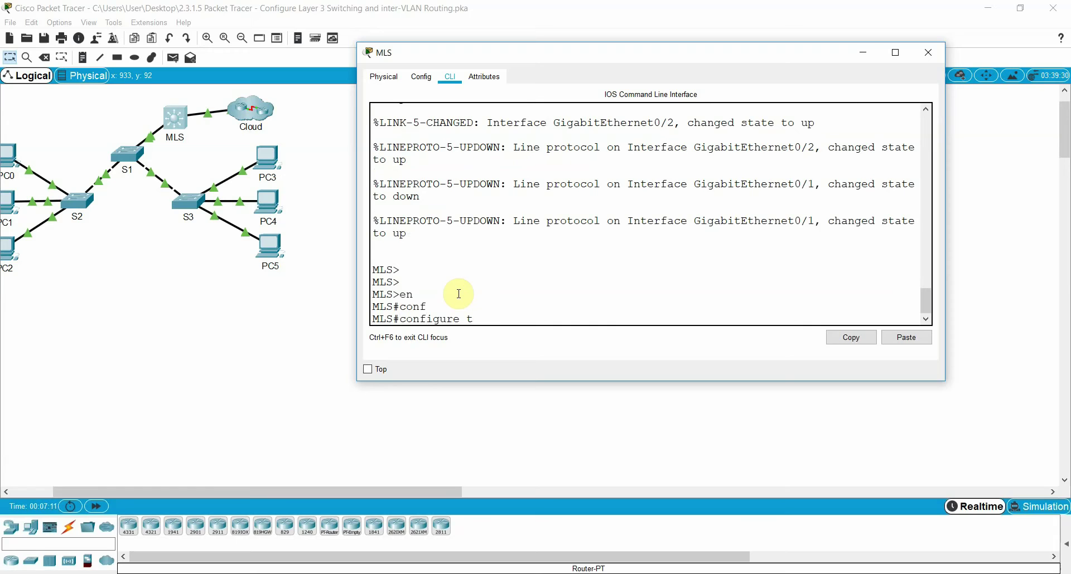
key("Tab")
key("Return")
- Enter interface configuration mode for GigabitEthernet 0/2 on MLS
type("intret")
key("Tab")
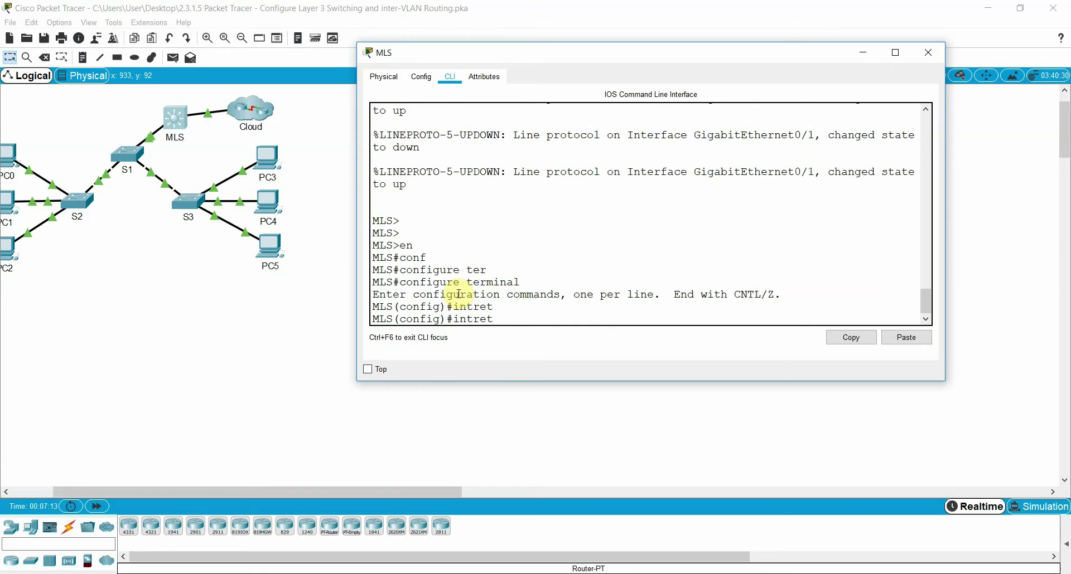
key("BackSpace")
key("BackSpace")
key("BackSpace")
type("er")
key("Tab")
type("fa")
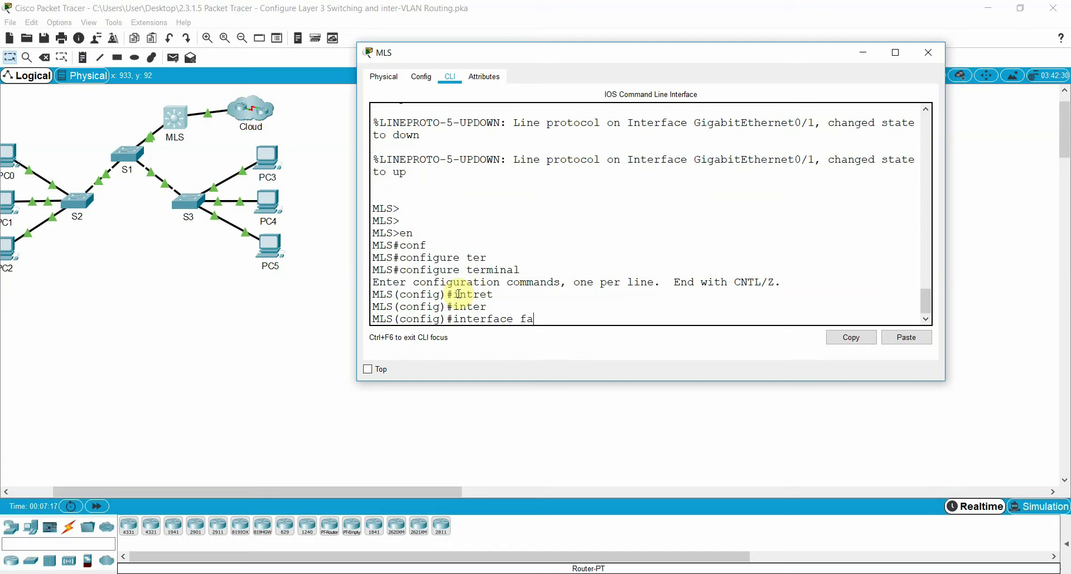
key("BackSpace")
key("BackSpace")
type("gi")
key("Tab")
type("0/2")
key("Return")
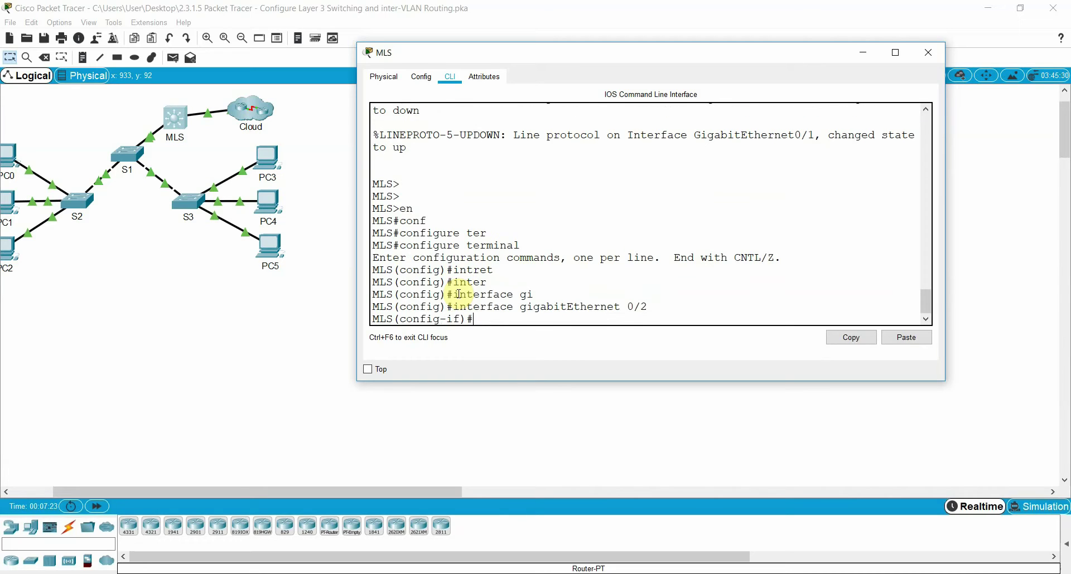
- Make GigabitEthernet 0/2 a routed port with the no switchport command
type("no sw")
key("Tab")
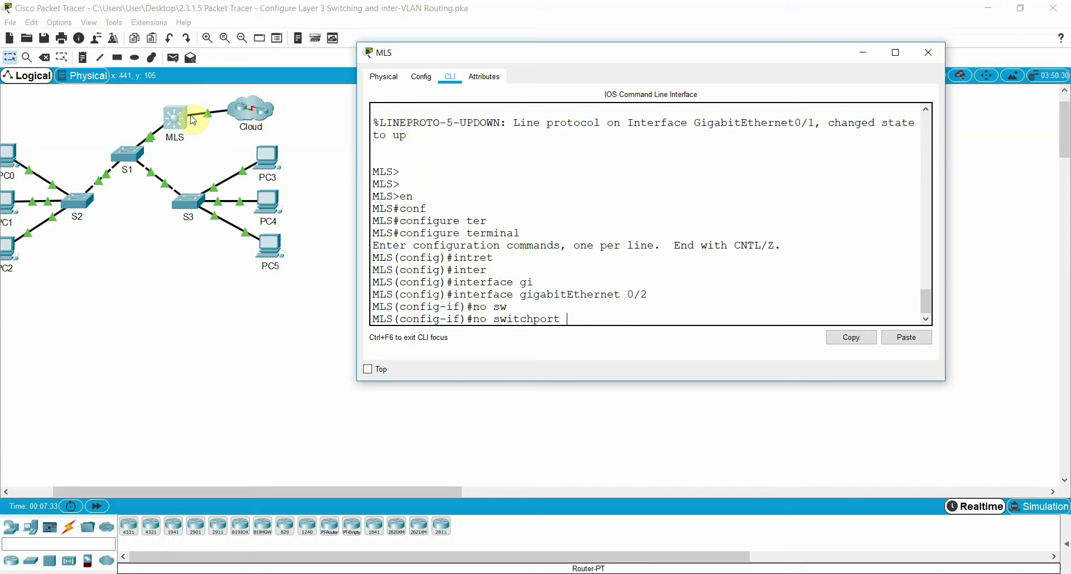
scroll(580, 206, "up", 3)
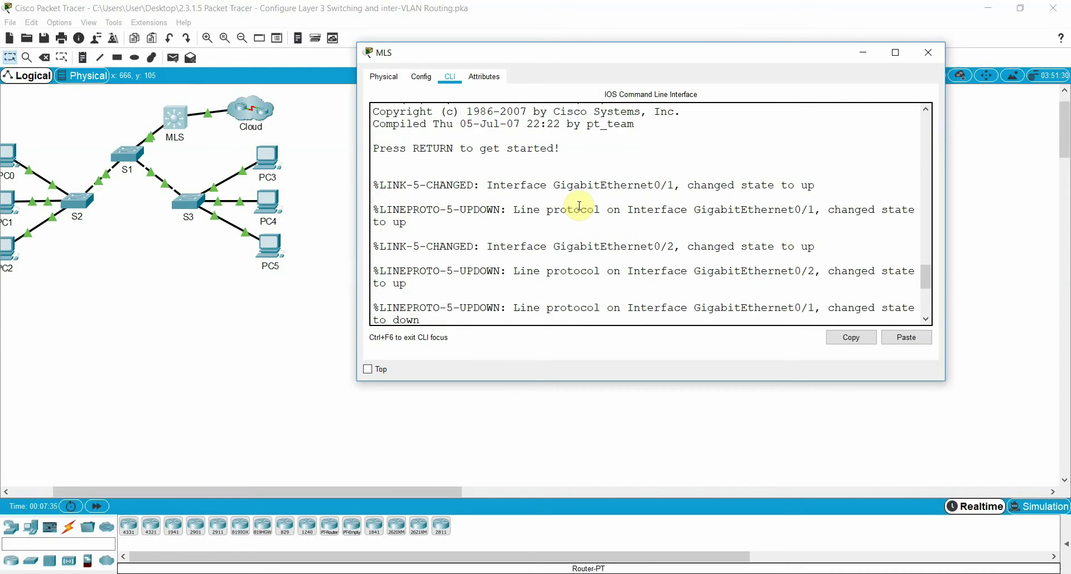
scroll(580, 207, "down", 5)
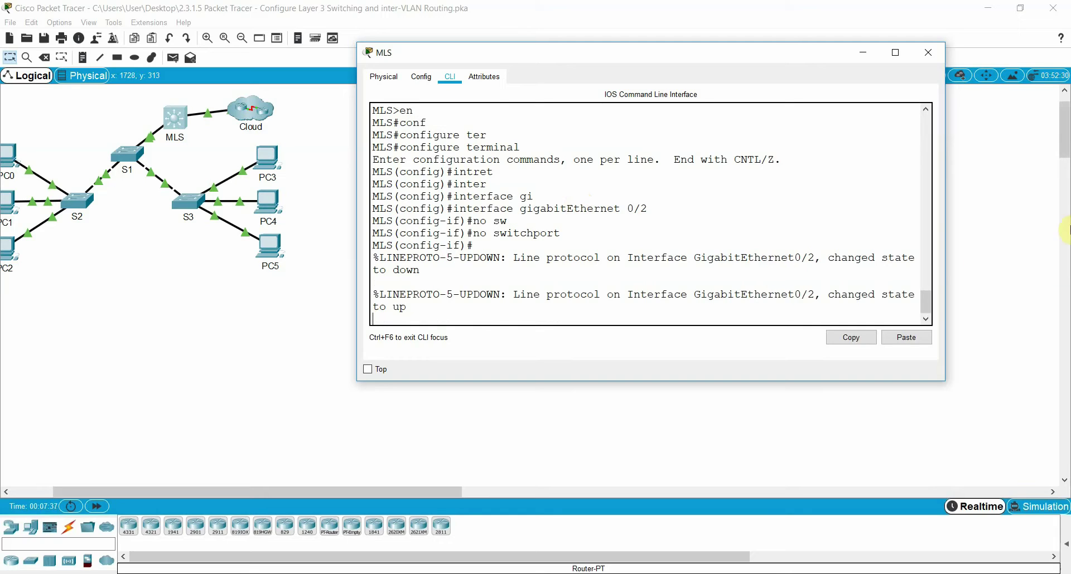
key("Return")
key("Return")
key("Return")
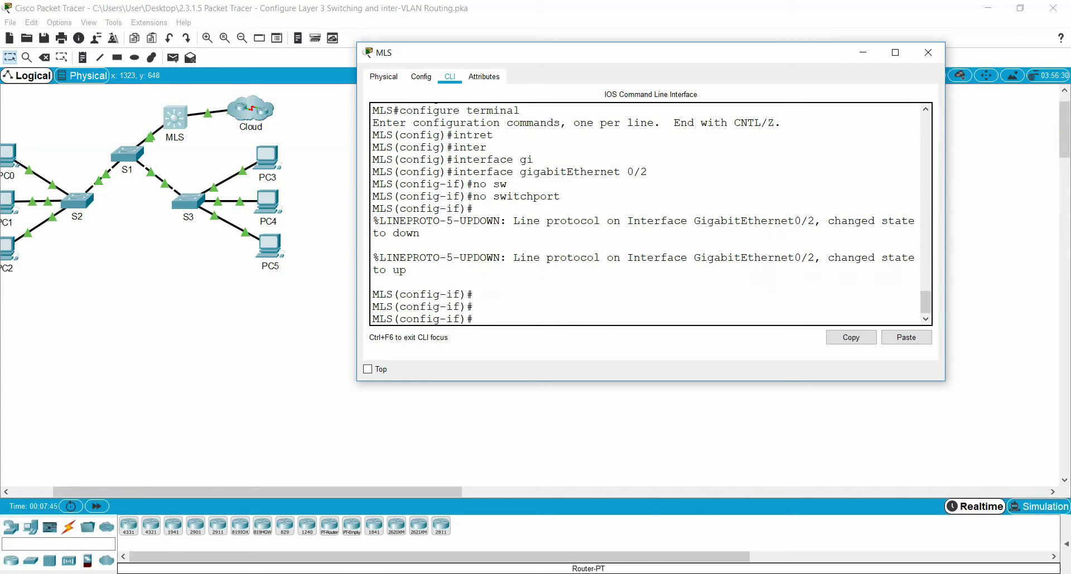
- Copy the ip address 192.168.10.254 255.255.255.0 command from the activity instructions and run it on GigabitEthernet 0/2 of MLS
left_click(311, 573)
left_click(544, 527)
left_click(240, 572)
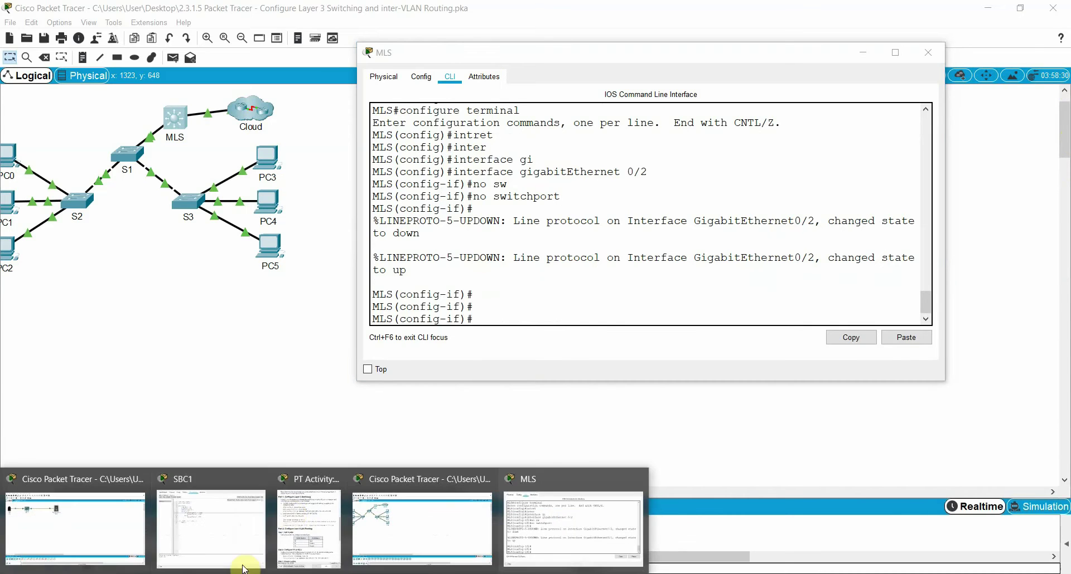
left_click(292, 509)
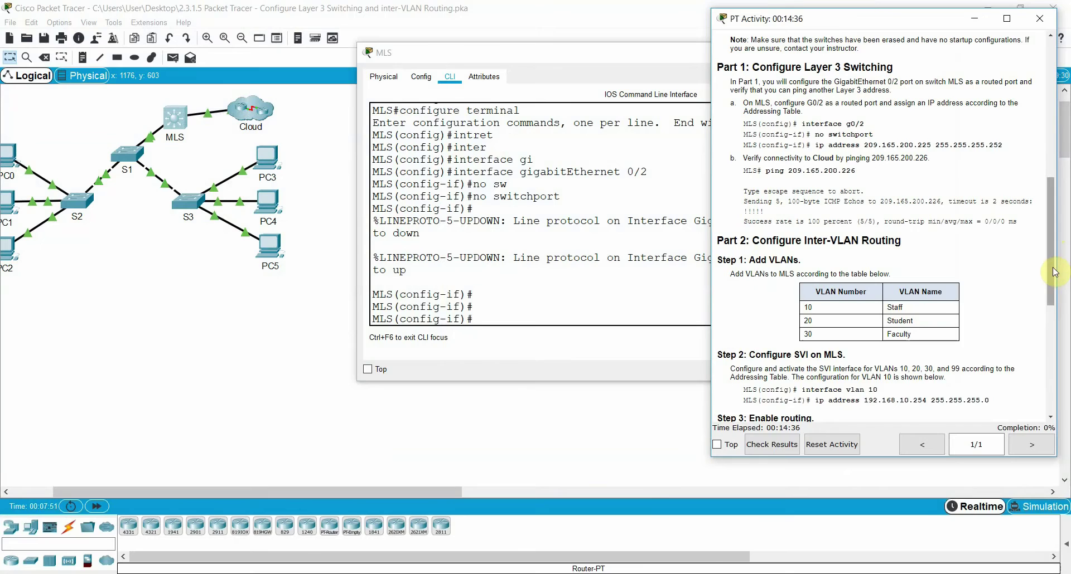
scroll(980, 379, "down", 1)
left_click_drag(991, 385, 816, 384)
key("ctrl+c")
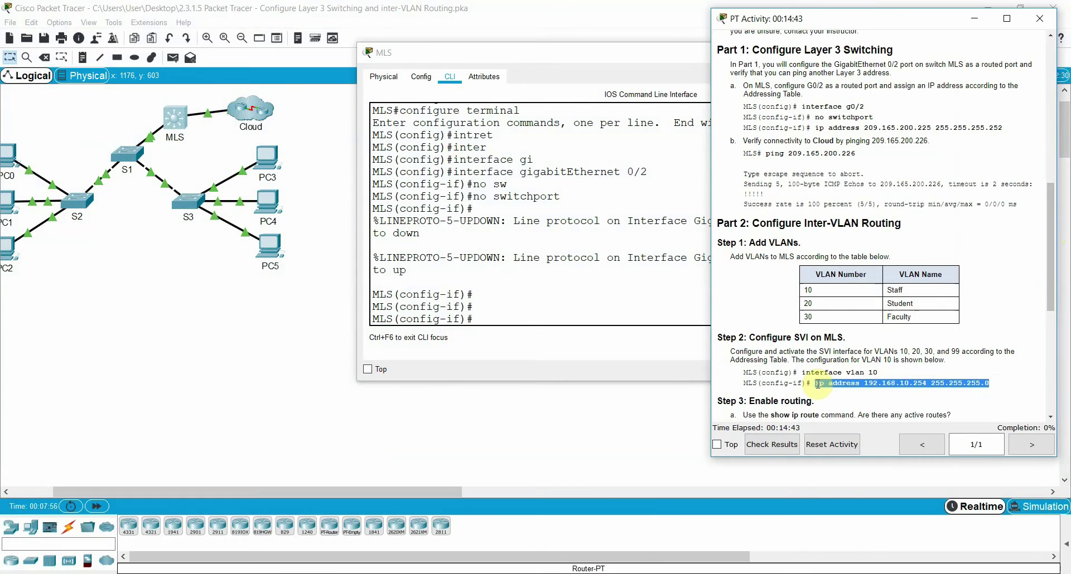
left_click(478, 321)
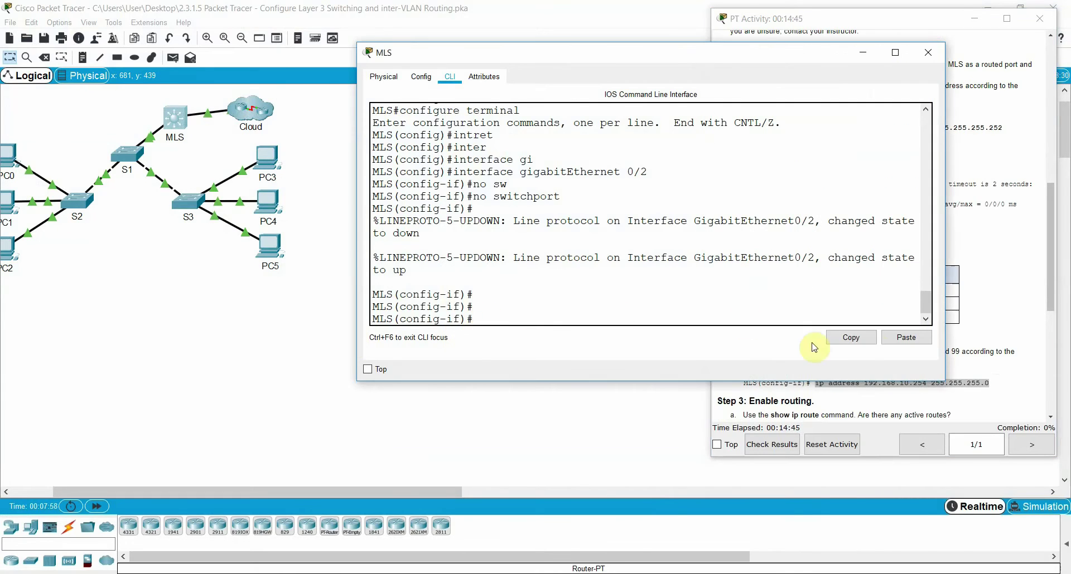
left_click(906, 338)
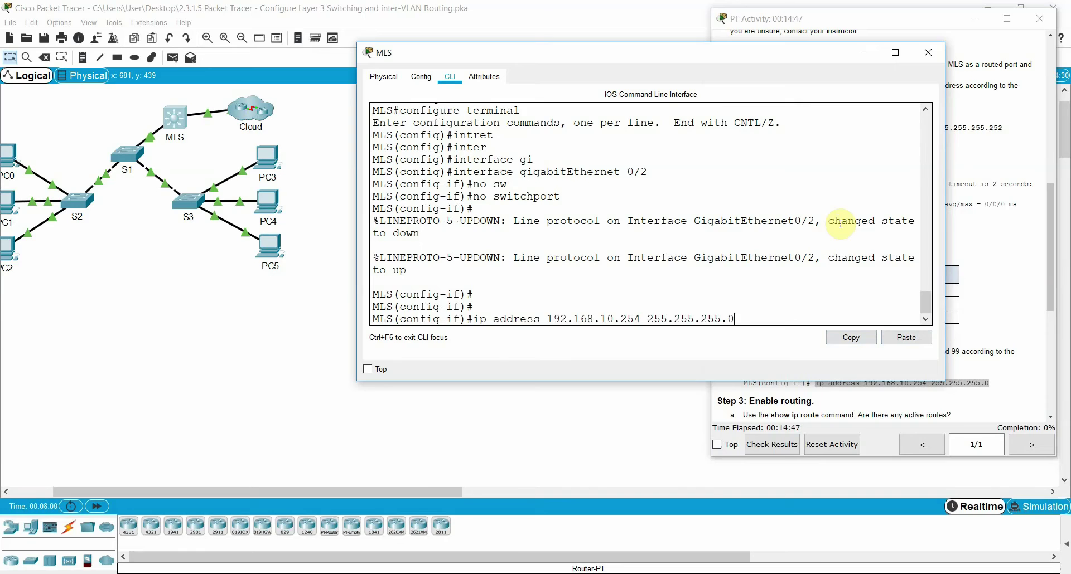
key("Return")
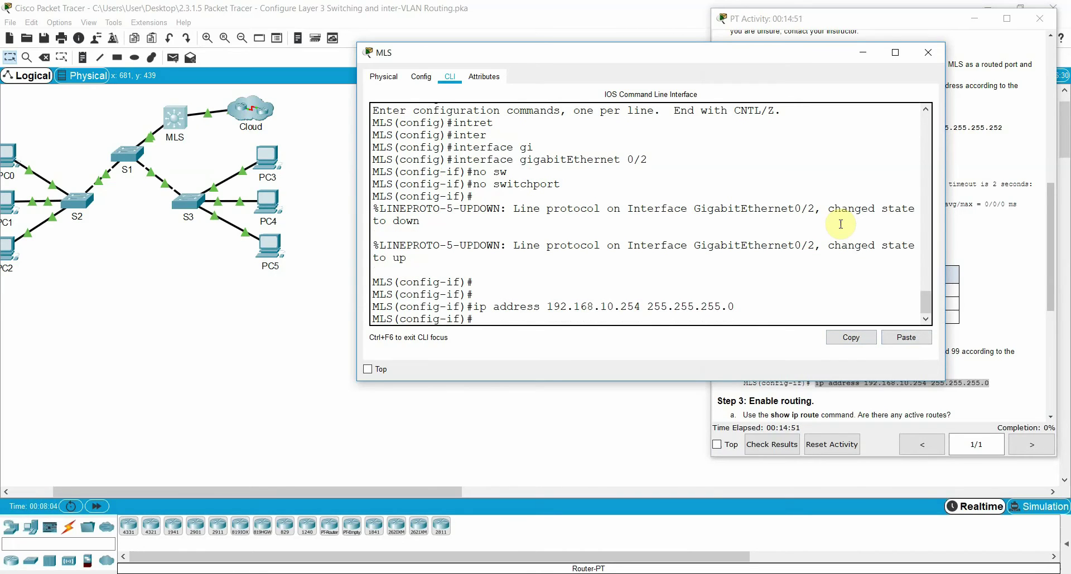
- Activate GigabitEthernet 0/2 on MLS with the no shutdown command
type("no sh")
key("Tab")
key("Return")
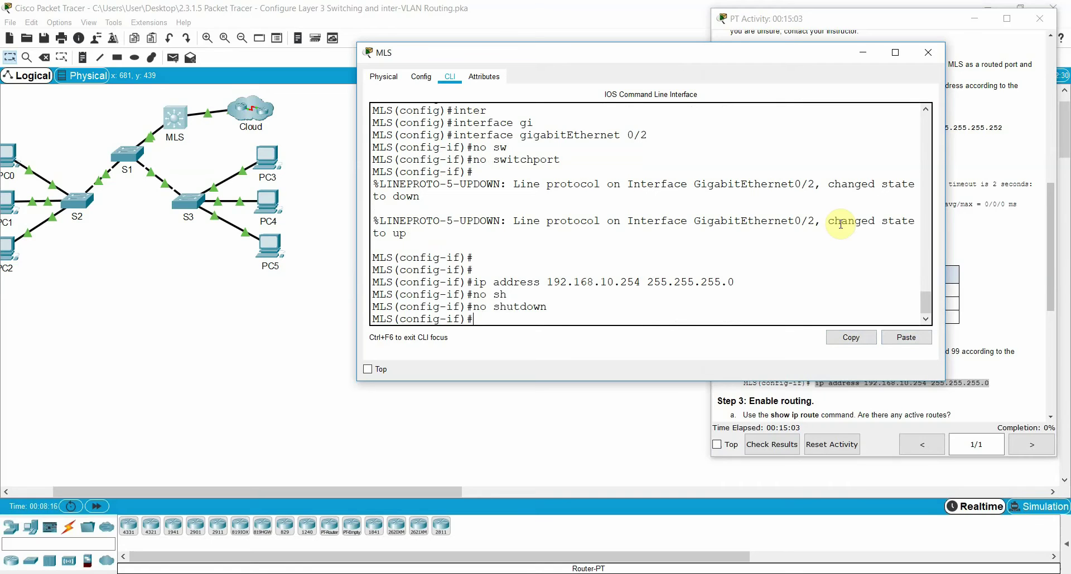
- Try to ping 209.165.200.226 from interface configuration mode on MLS
type("ping")
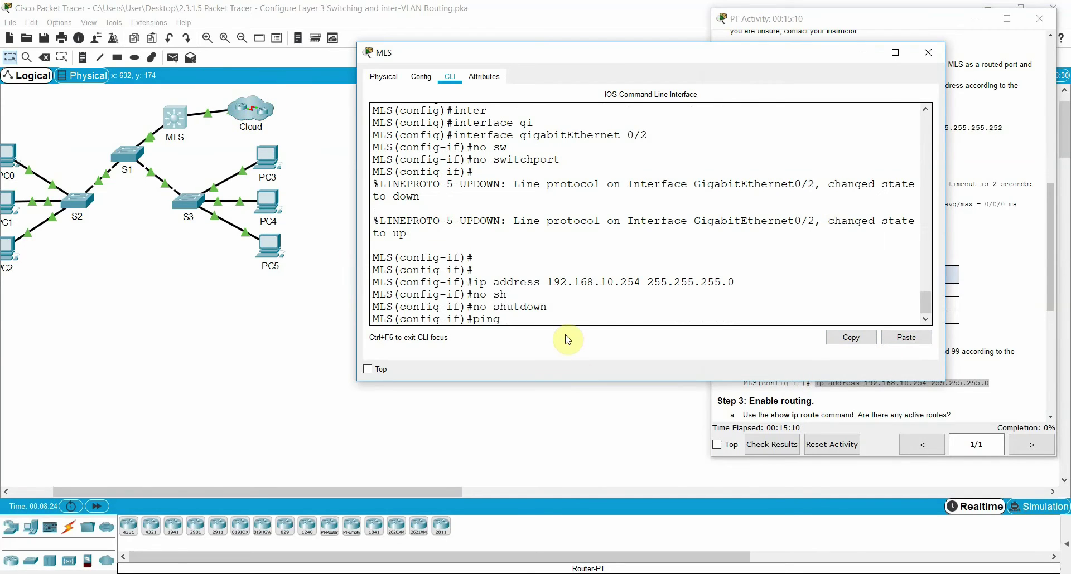
type("209.165.200.226")
key("Return")
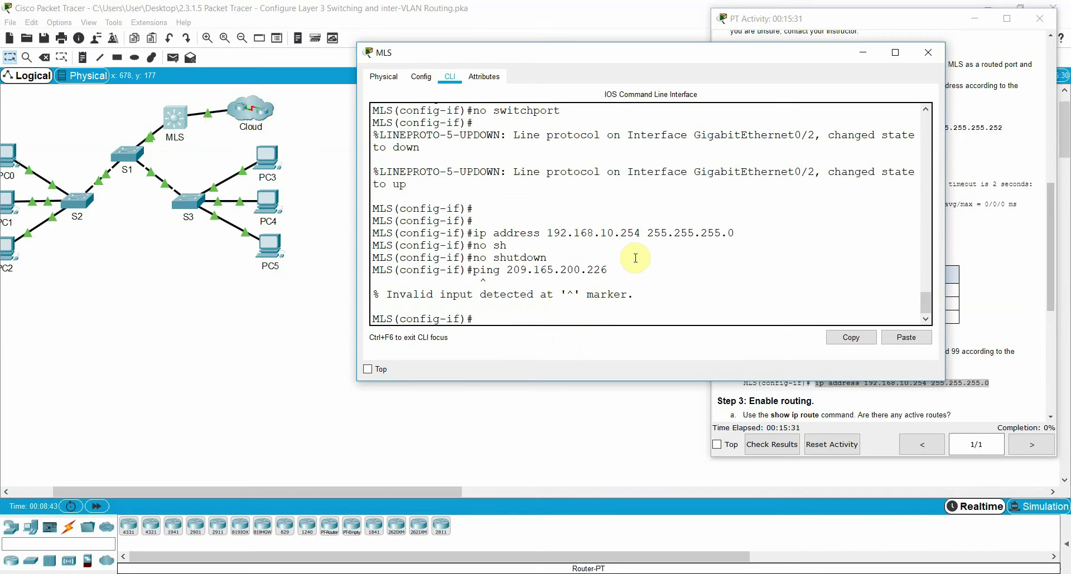
- Copy the ping 209.165.200.226 command, return to privileged EXEC mode and run it there
left_click_drag(608, 271, 473, 271)
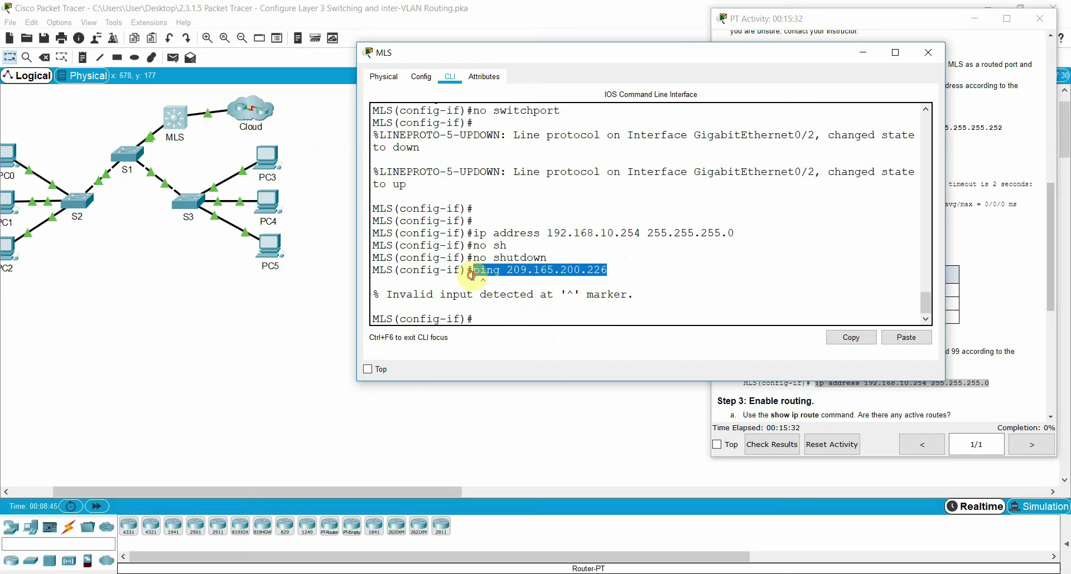
left_click(863, 339)
left_click(504, 313)
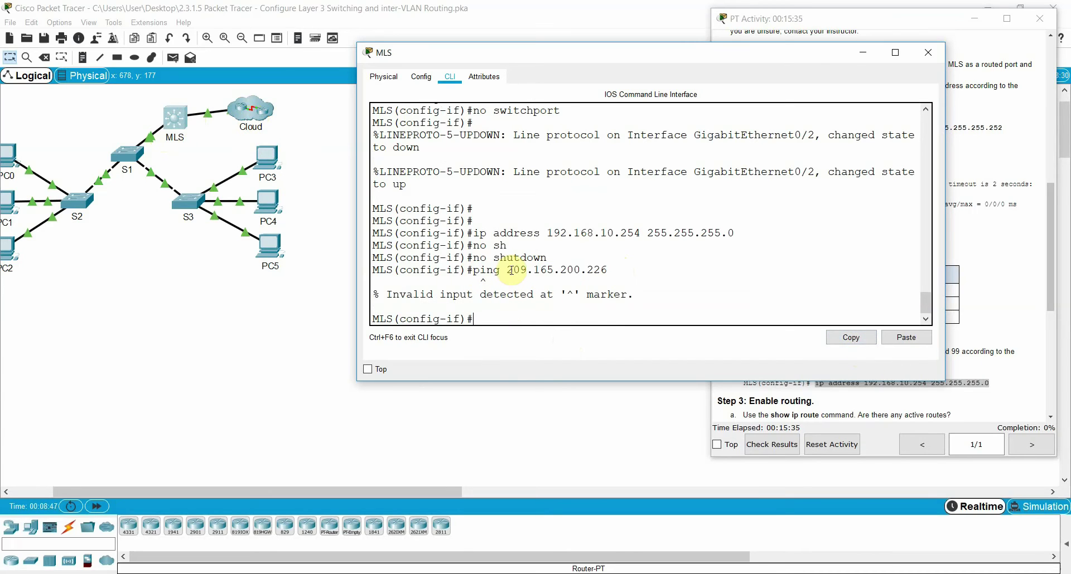
key("ctrl+z")
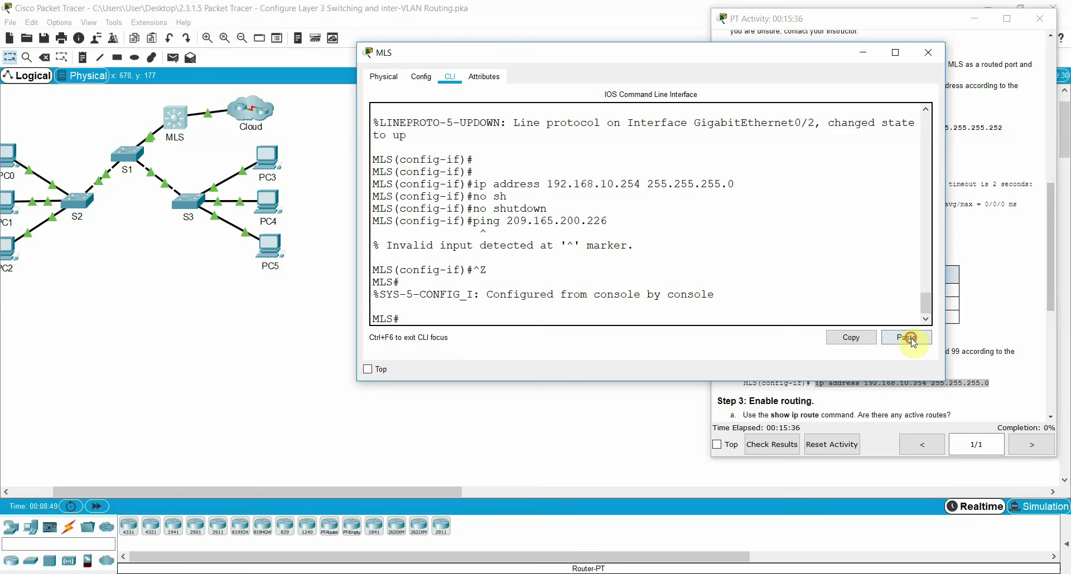
left_click(910, 339)
key("Return")
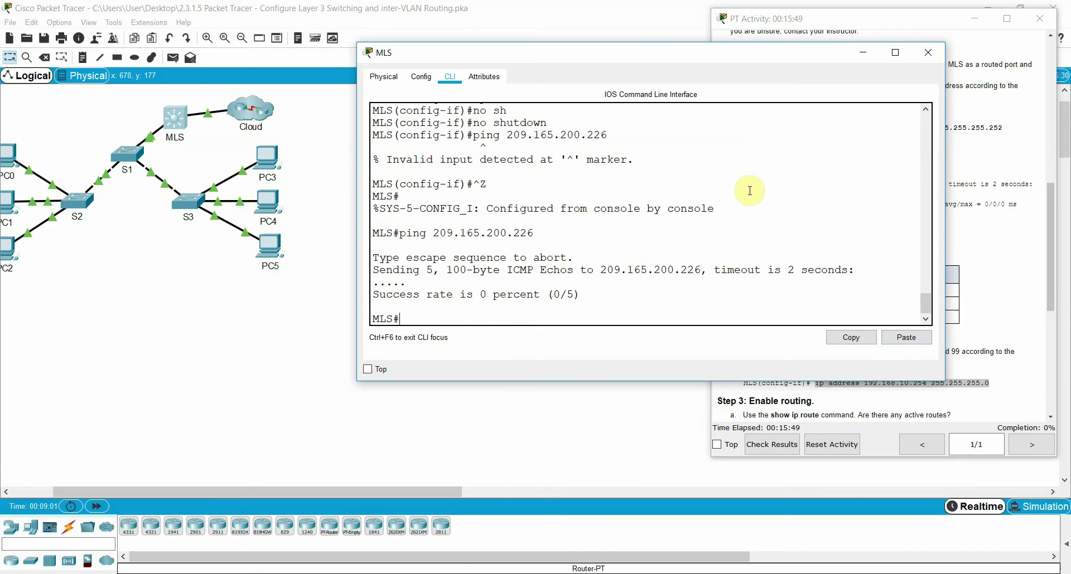
- Repeat the ping to 209.165.200.226 from MLS two more times
key("Up")
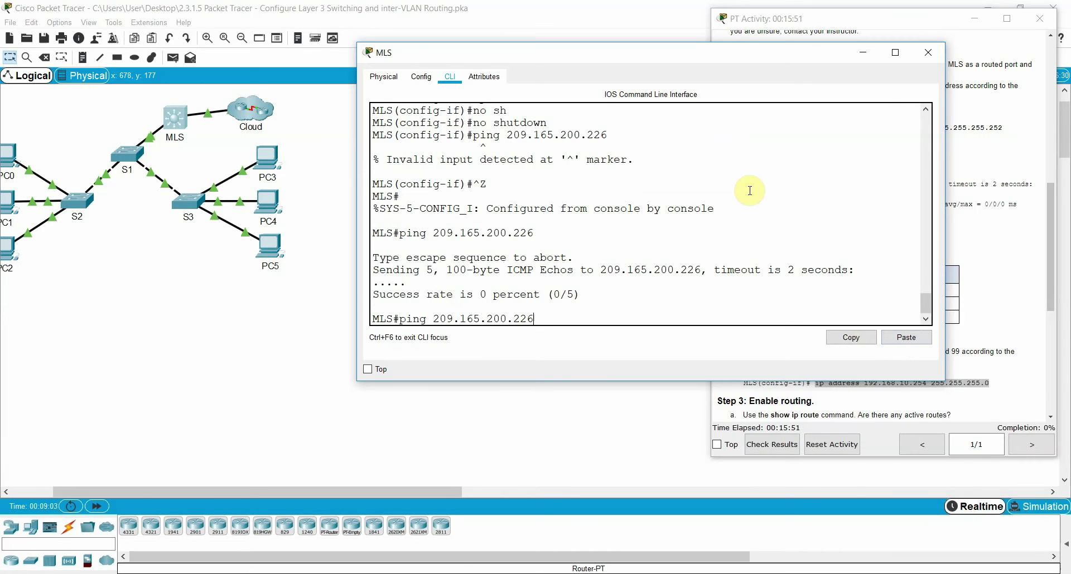
key("Return")
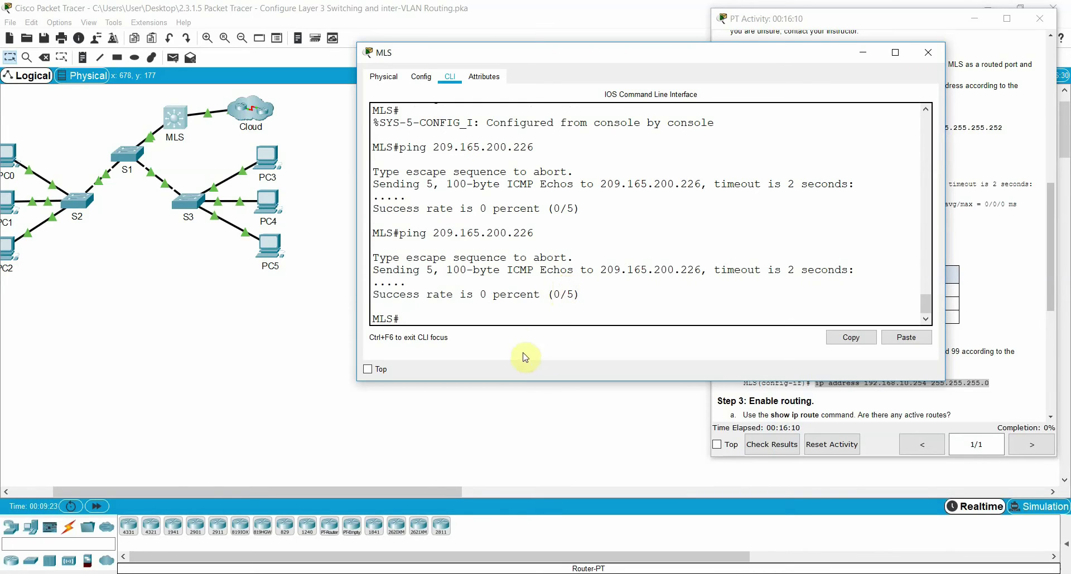
left_click(906, 337)
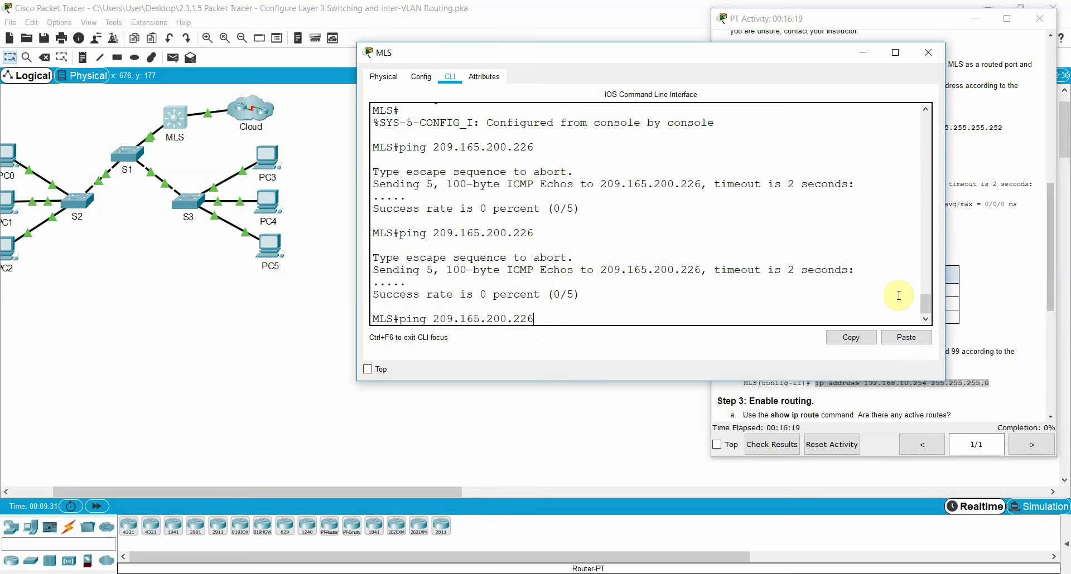
key("Return")
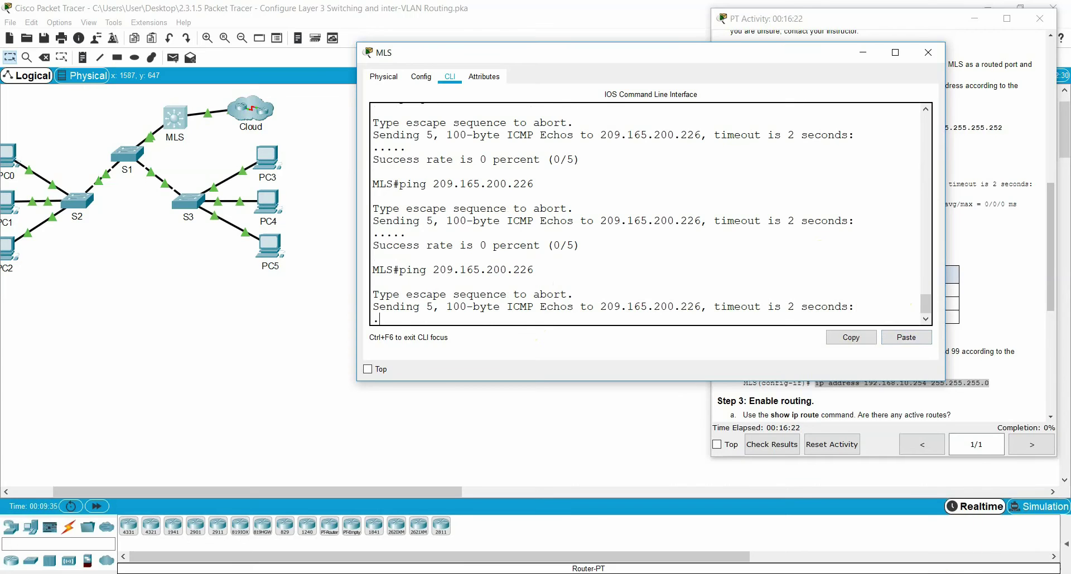
left_click(928, 573)
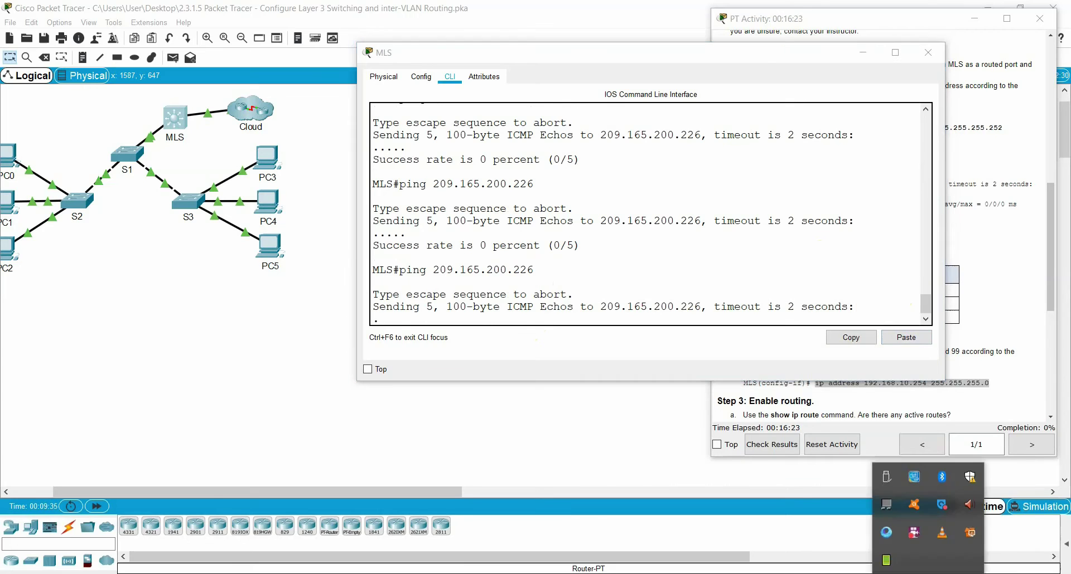
right_click(915, 531)
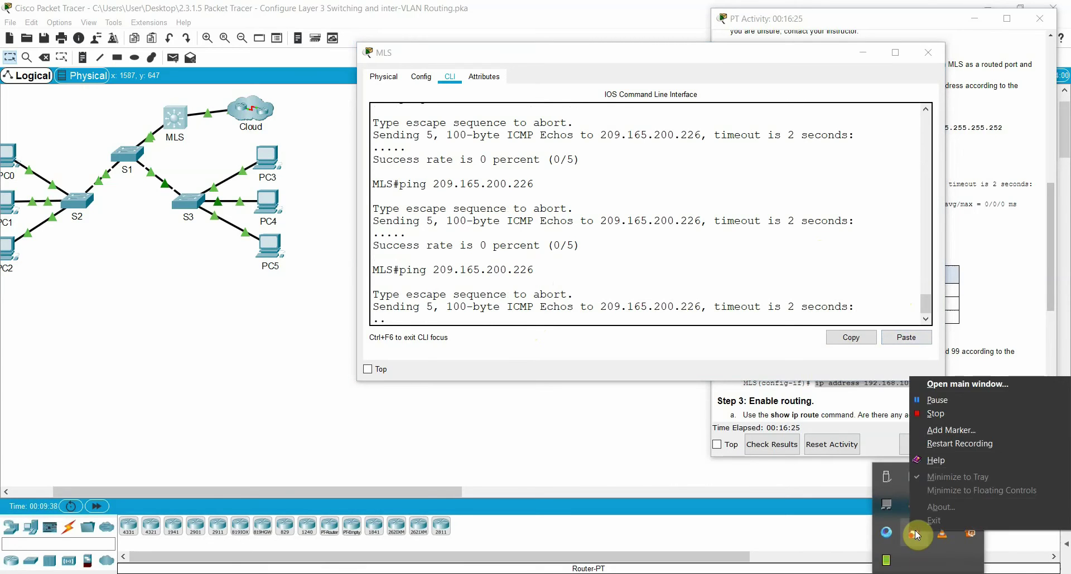
left_click(938, 400)
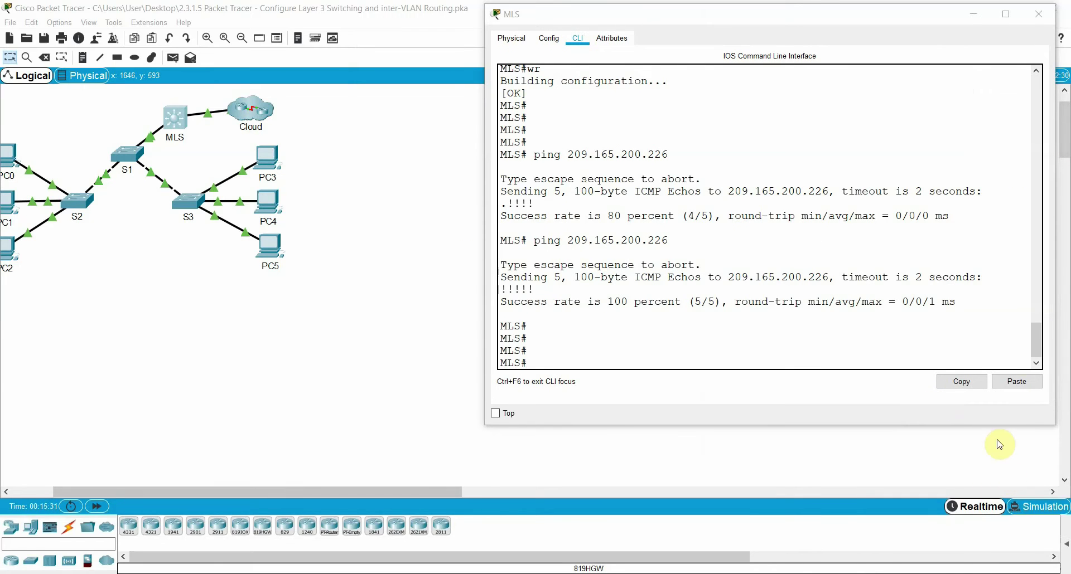
- Review the GigabitEthernet0/2 address commands in the MLS console history and ping 209.165.200.226 again to verify connectivity to Cloud
left_click_drag(1042, 345, 1046, 321)
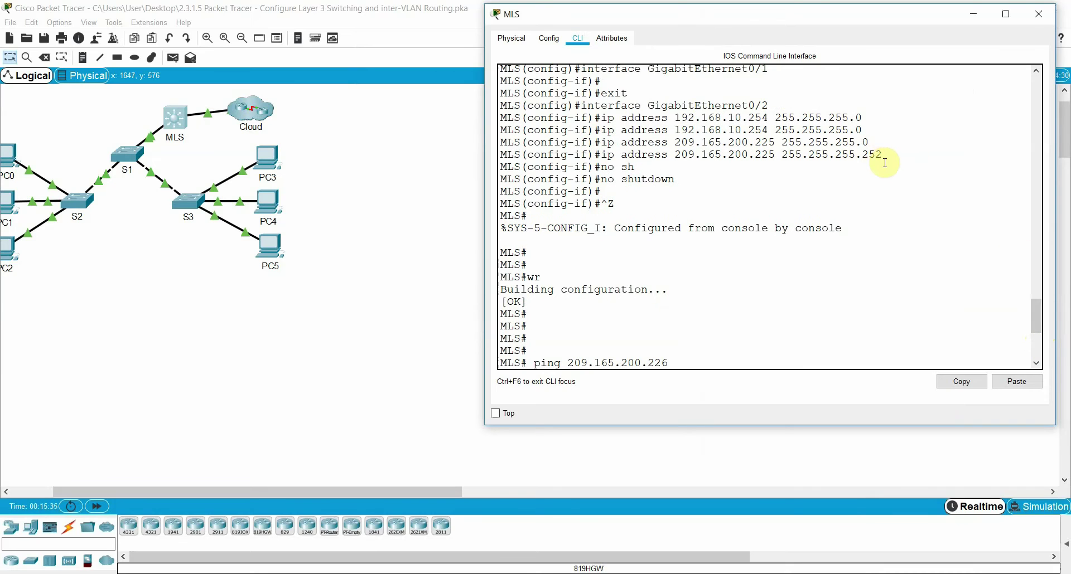
left_click_drag(883, 156, 500, 160)
left_click(499, 161)
left_click_drag(1035, 310, 1036, 357)
key("Up")
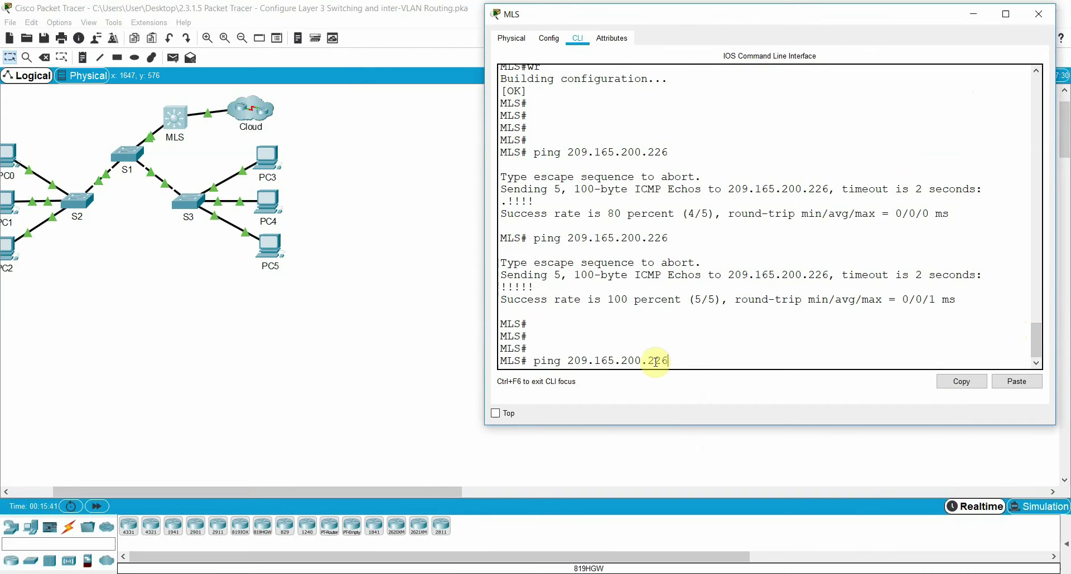
key("Return")
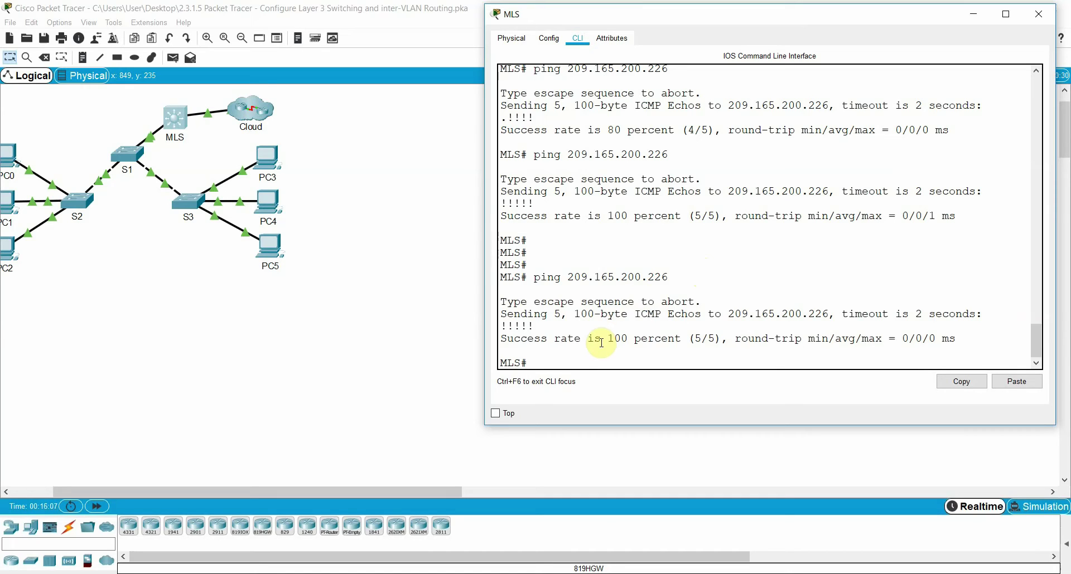
- Enter global configuration mode on MLS from privileged EXEC mode
type("conf")
key("Tab")
type("ter")
key("Tab")
key("Return")
- Create VLAN 10 on MLS and name it Staff
type("vla")
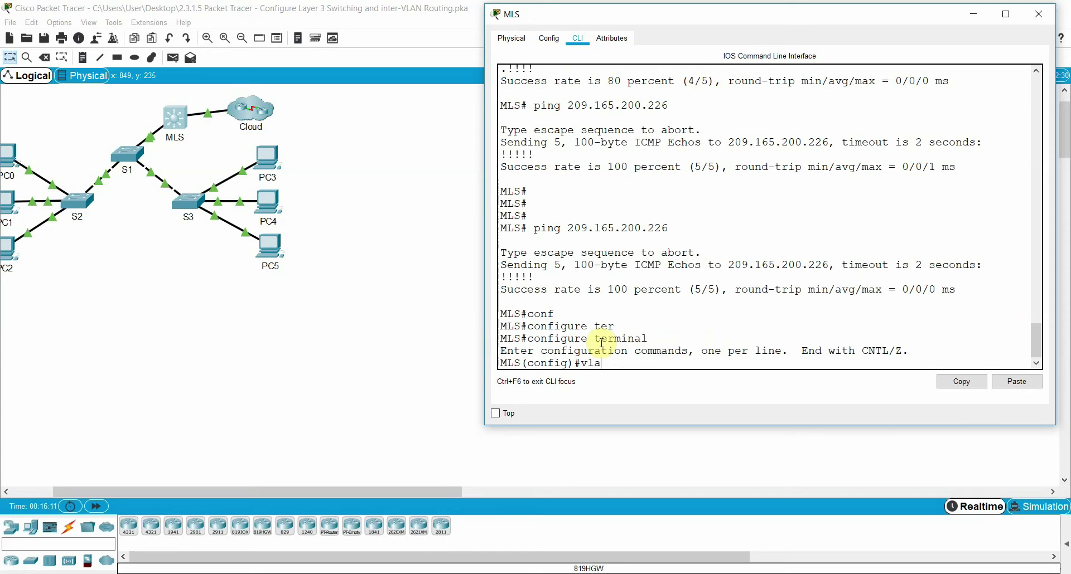
type("n 10")
key("Return")
type("name ")
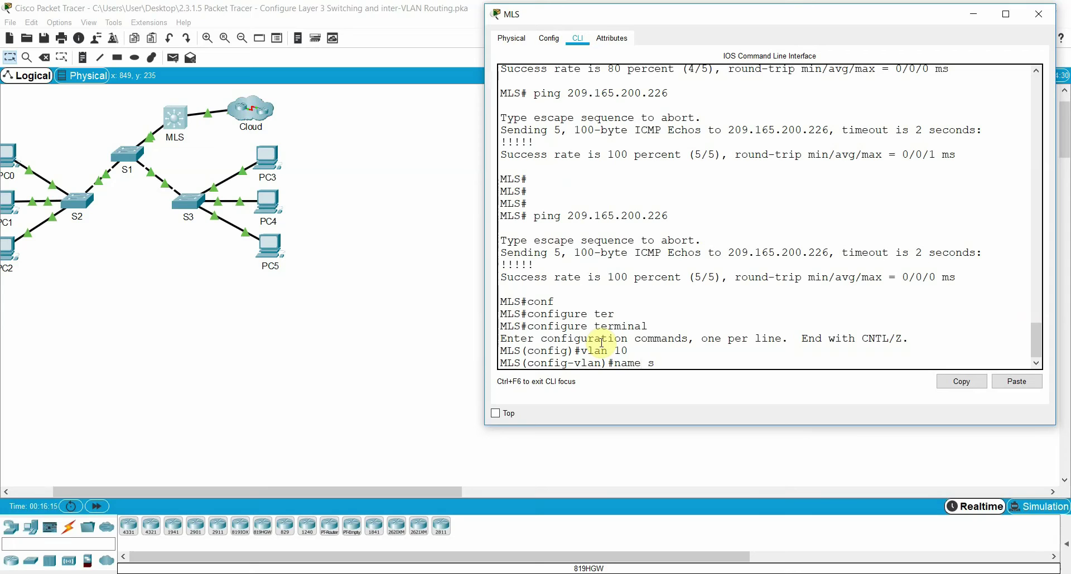
type("Staff")
key("Return")
- Create VLAN 20 on MLS and name it Student
type("vlan)#v")
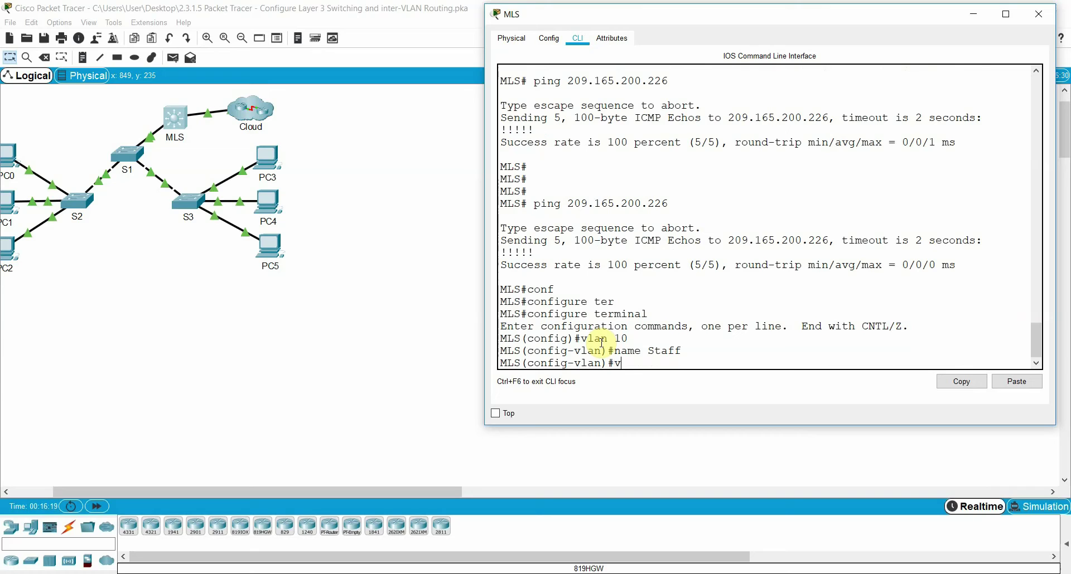
type(" 20")
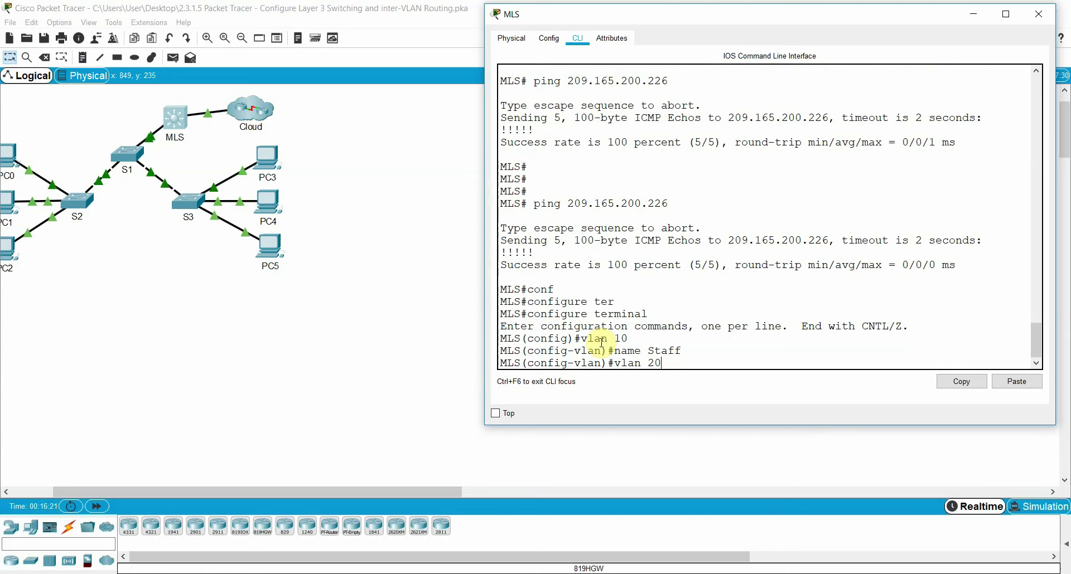
key("Return")
type("n")
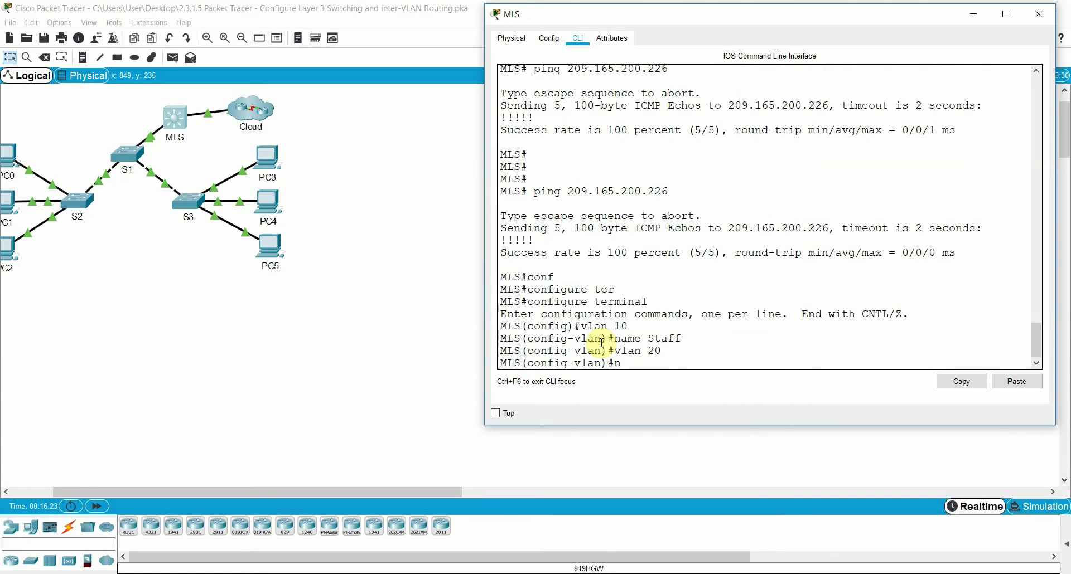
type("ame Studnet")
key("BackSpace")
key("BackSpace")
key("BackSpace")
type("en")
type("ts")
key("BackSpace")
key("Return")
- Create VLAN 30 on MLS, name it Faculity, and exit to global configuration mode
type("vlan)#vlan")
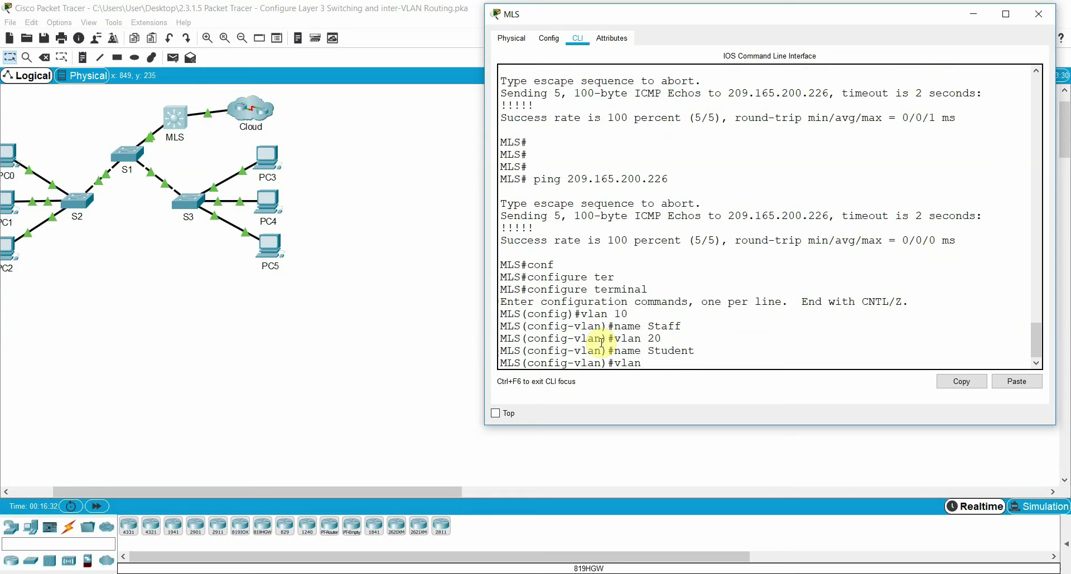
type(" 30")
key("Return")
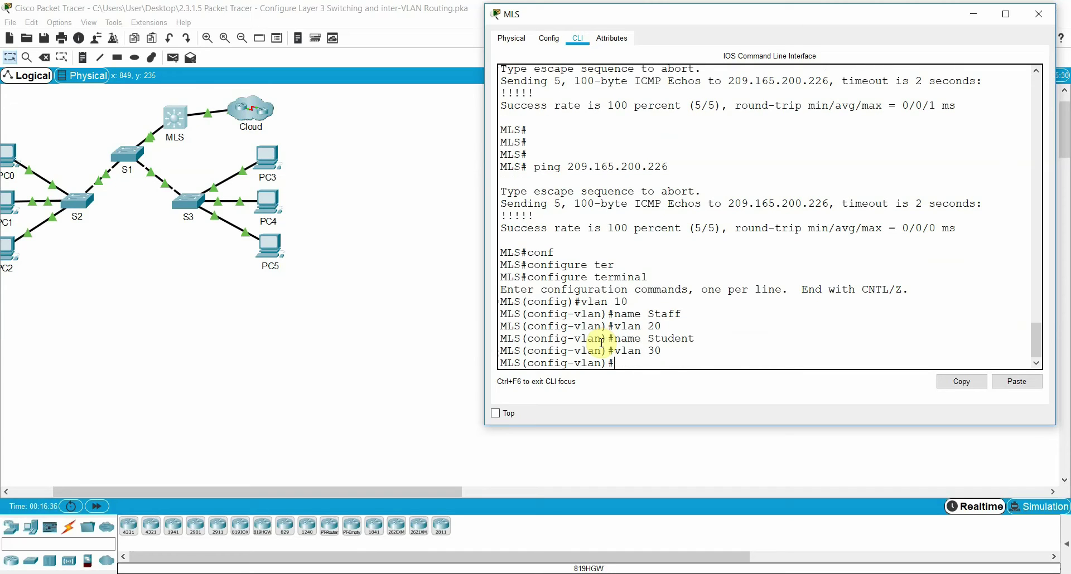
type("name Faculty")
key("Return")
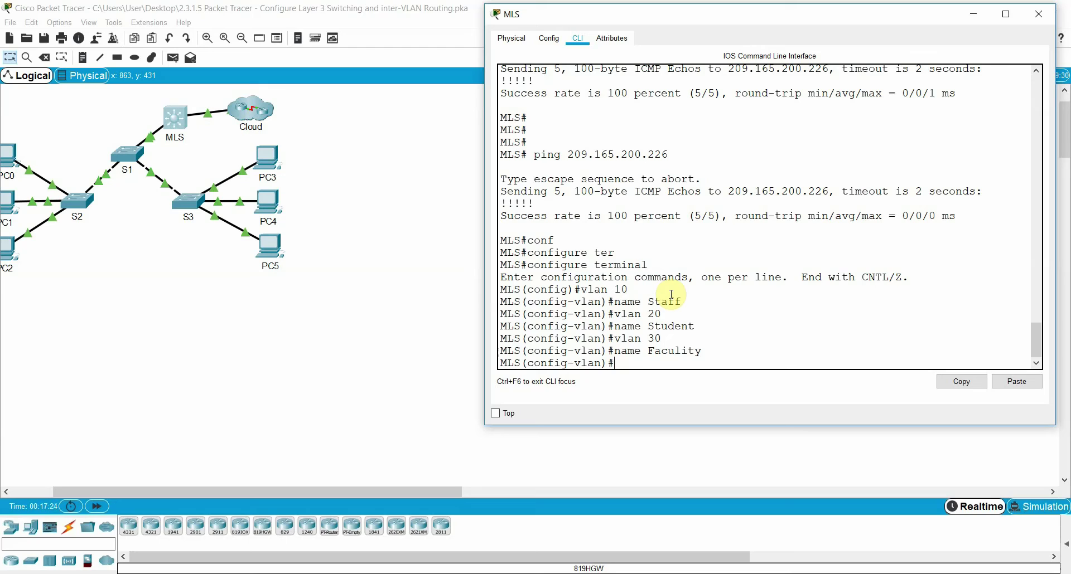
type("exit4")
key("BackSpace")
key("Return")
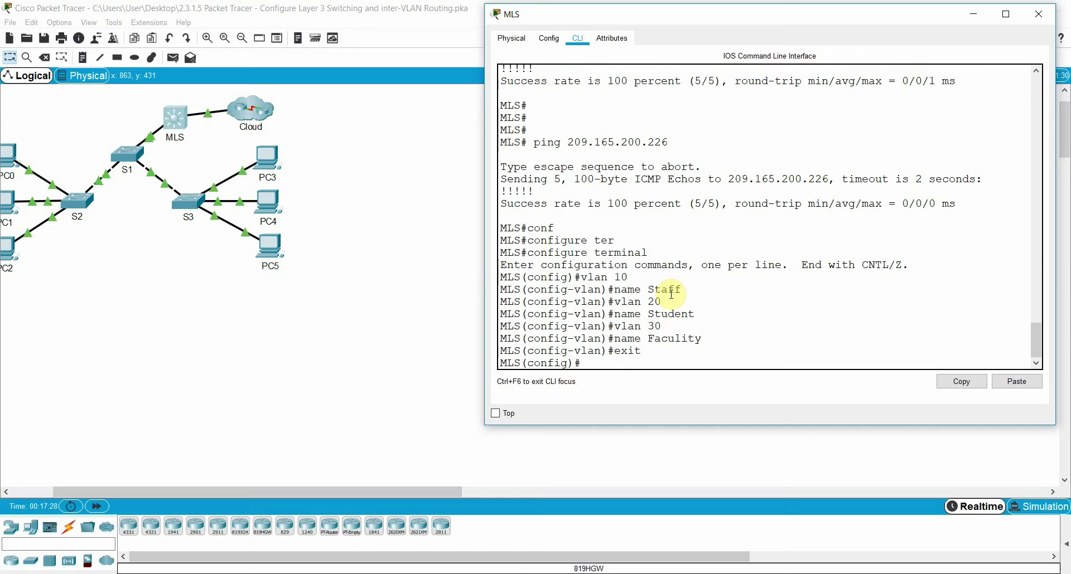
- Create the VLAN 10 SVI on MLS by entering its interface configuration mode
type("inter")
key("Tab")
type("valn")
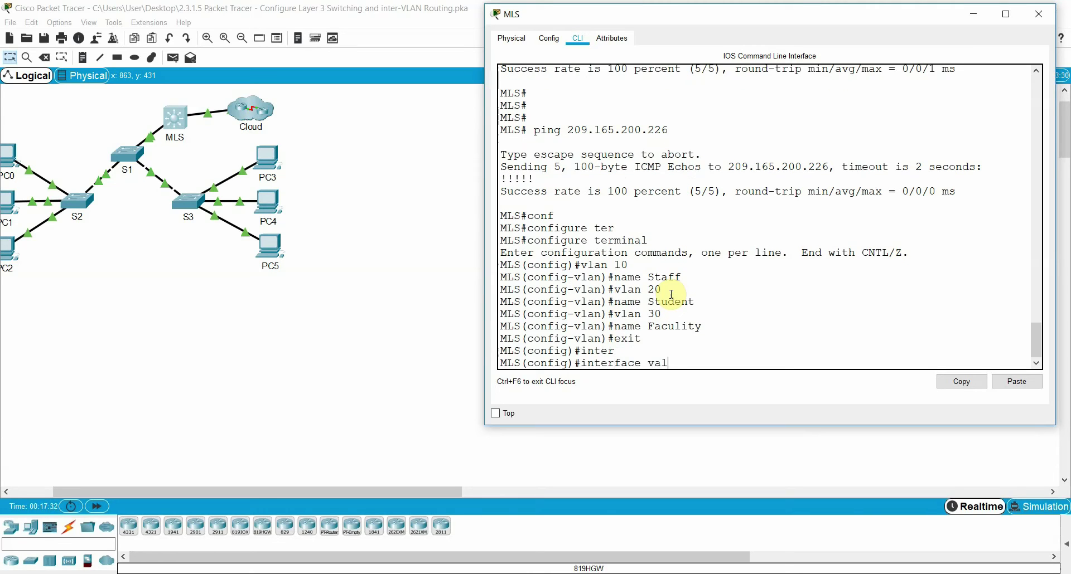
key("Tab")
key("BackSpace")
key("BackSpace")
key("BackSpace")
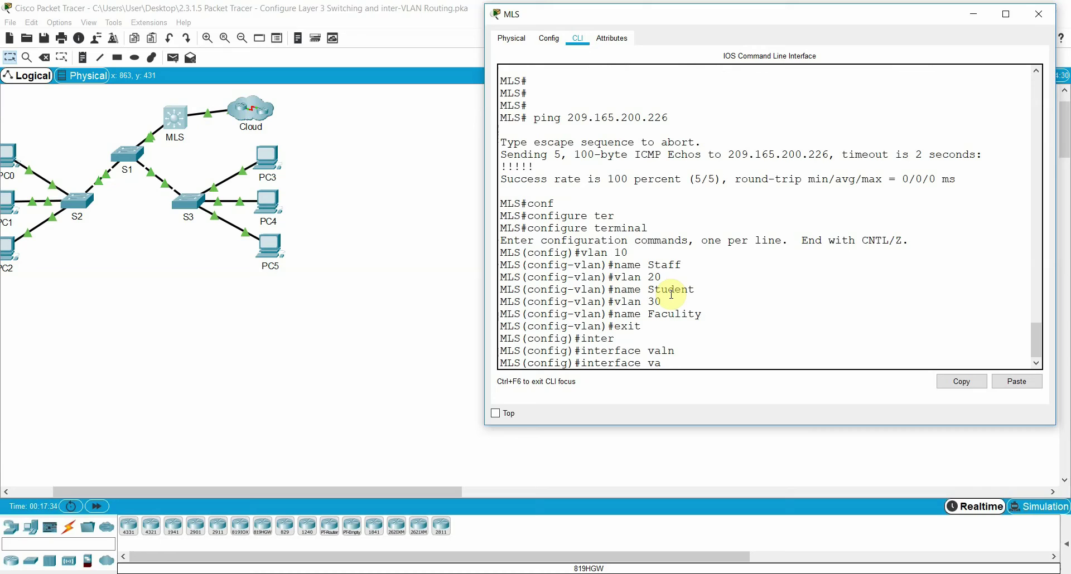
key("Tab")
type("l")
key("Tab")
type("10")
key("Return")
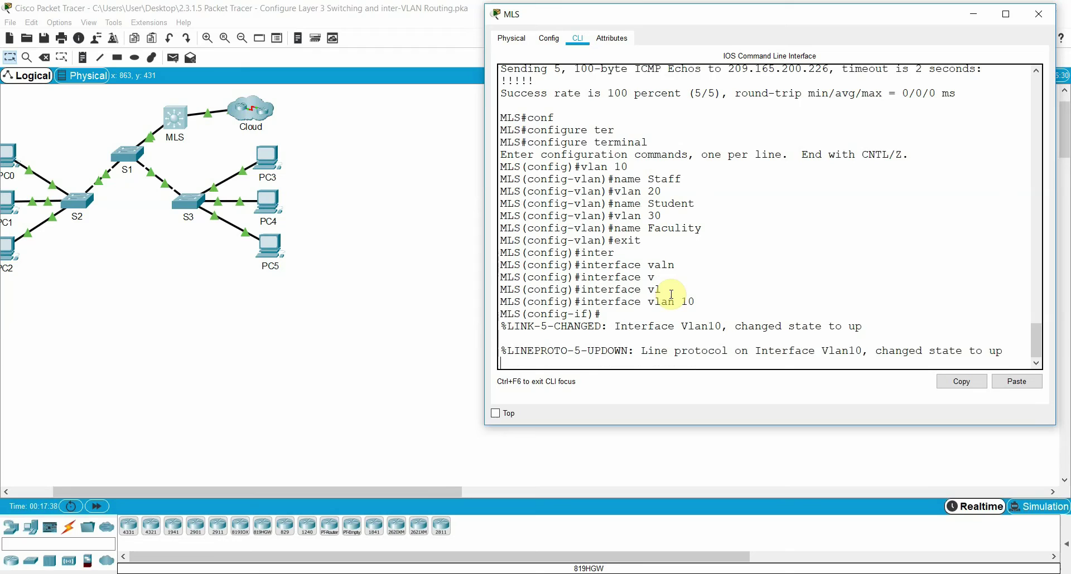
- Assign IP address 192.168.10.254 with mask 255.255.255.0 to the VLAN 10 SVI on MLS
key("Return")
type("ip add")
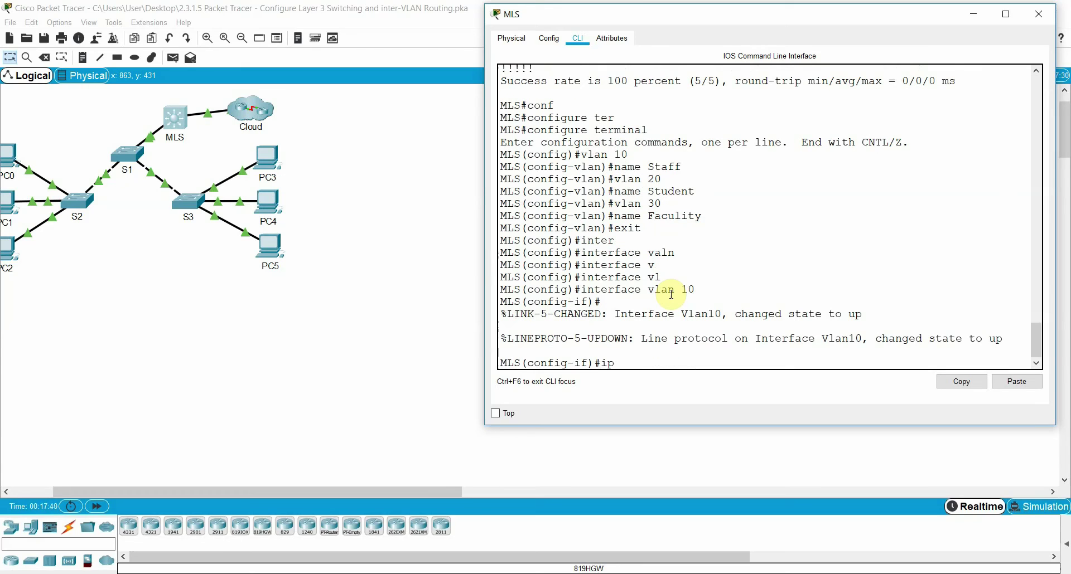
key("Tab")
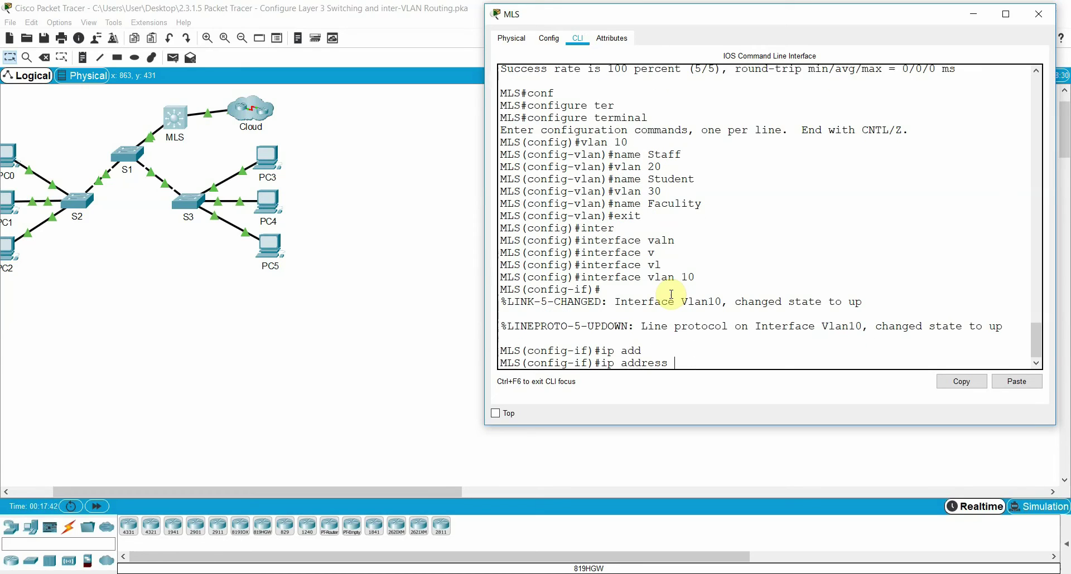
key("ctrl+u")
key("Up")
key("BackSpace")
key("BackSpace")
key("BackSpace")
key("BackSpace")
key("BackSpace")
key("BackSpace")
key("BackSpace")
key("BackSpace")
key("BackSpace")
key("BackSpace")
key("BackSpace")
key("BackSpace")
key("BackSpace")
key("BackSpace")
key("BackSpace")
key("BackSpace")
key("BackSpace")
type("192.168")
type(".10.")
type("254")
type("ip aa")
key("BackSpace")
type("dd")
type("255.255.255.0")
key("Return")
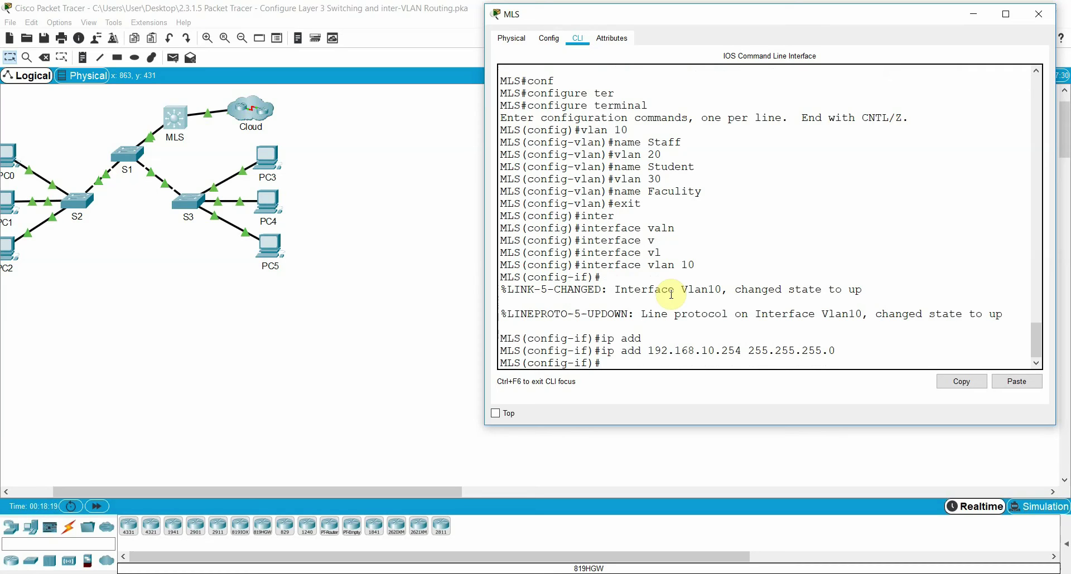
- Create the VLAN 20 SVI on MLS by entering its interface configuration mode
key("Up")
key("Up")
key("Up")
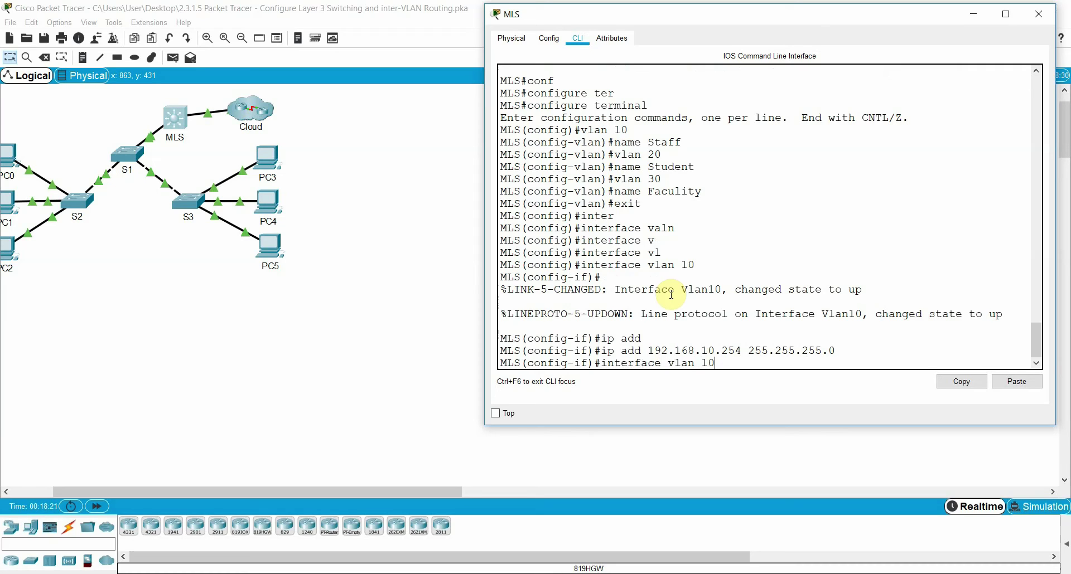
key("BackSpace")
key("BackSpace")
type("20")
key("Return")
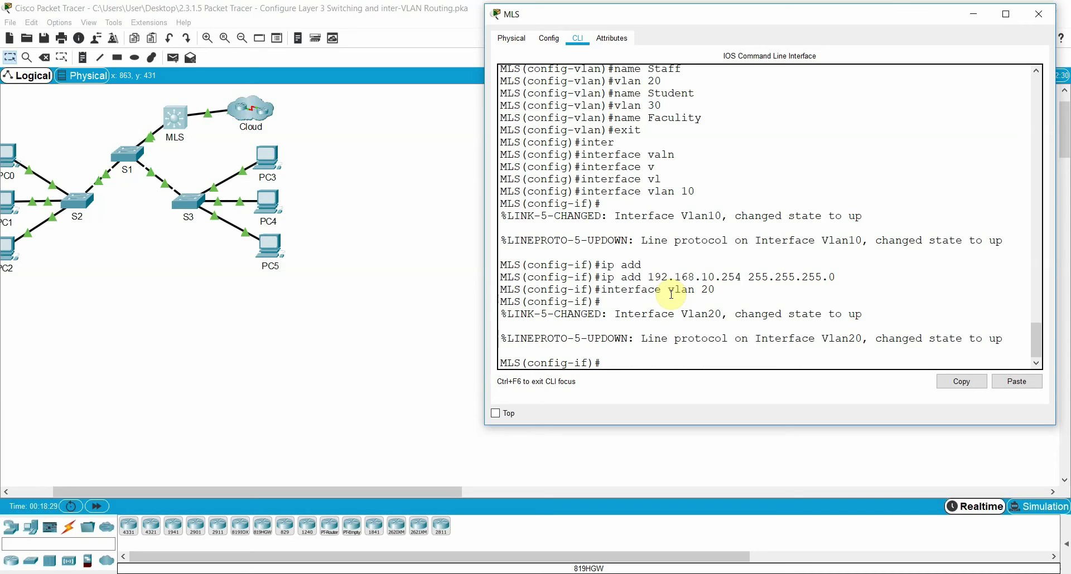
- Assign IP address 192.168.20.254 with mask 255.255.255.0 to the VLAN 20 SVI and activate it with no shutdown
type("192.168")
key("BackSpace")
key("BackSpace")
key("BackSpace")
key("BackSpace")
key("BackSpace")
key("BackSpace")
key("BackSpace")
key("Up")
key("Up")
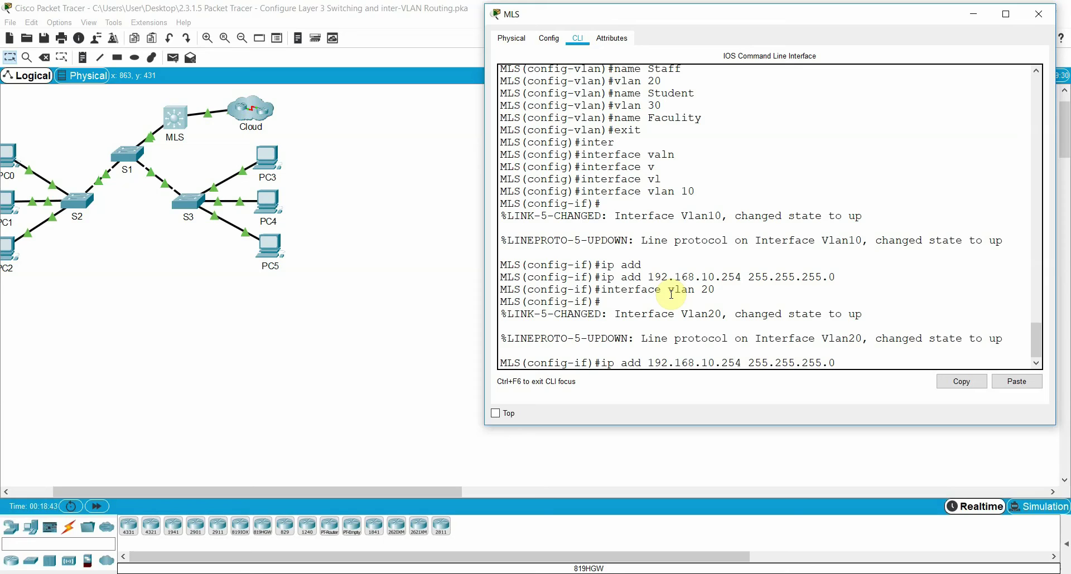
key("BackSpace")
type("2")
key("Return")
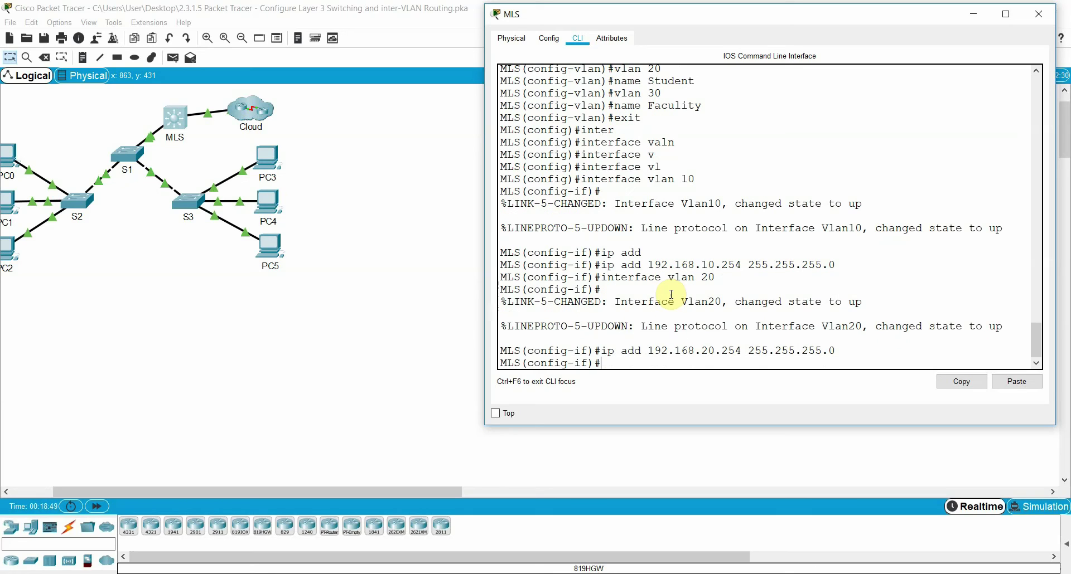
type("no sh")
key("Tab")
key("Return")
- Create the VLAN 30 SVI on MLS by entering its interface configuration mode
key("Up")
key("Up")
key("Up")
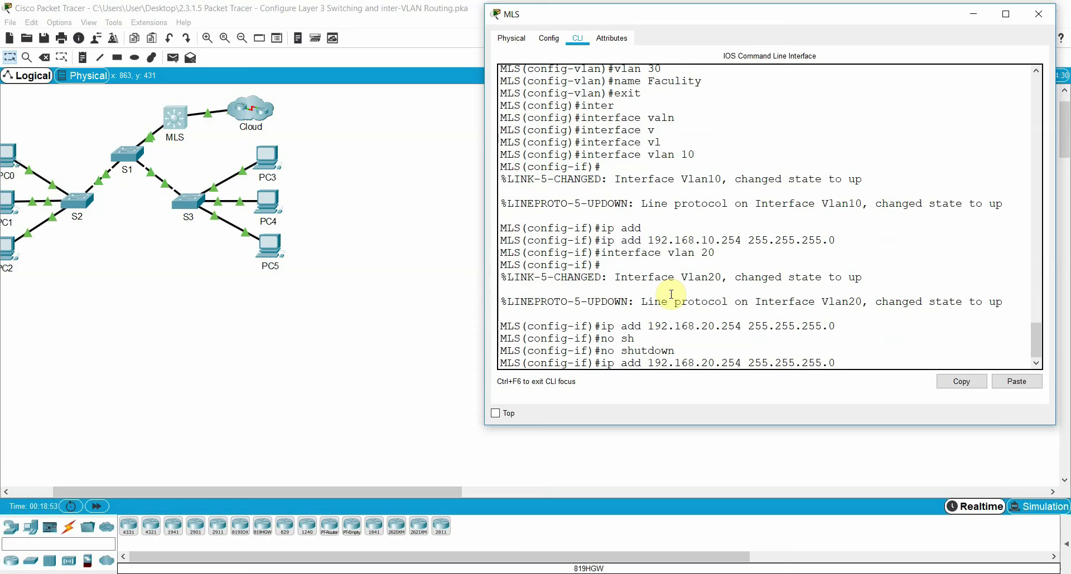
key("BackSpace")
key("BackSpace")
type("30")
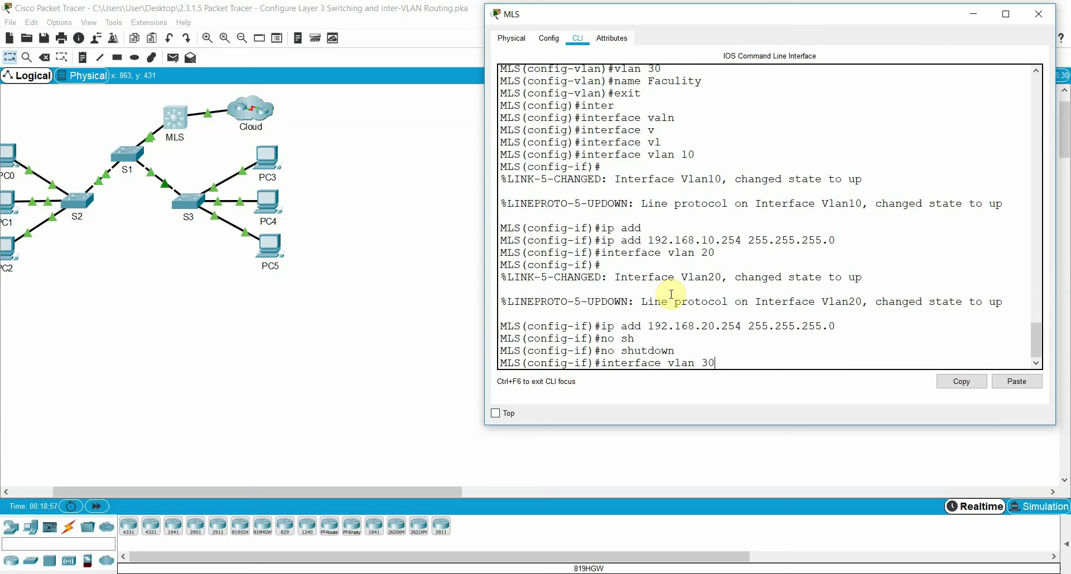
key("Return")
- Assign IP address 192.168.30.254 with mask 255.255.255.0 to the VLAN 30 SVI and activate it with no shutdown
key("Up")
key("Up")
key("Up")
key("Up")
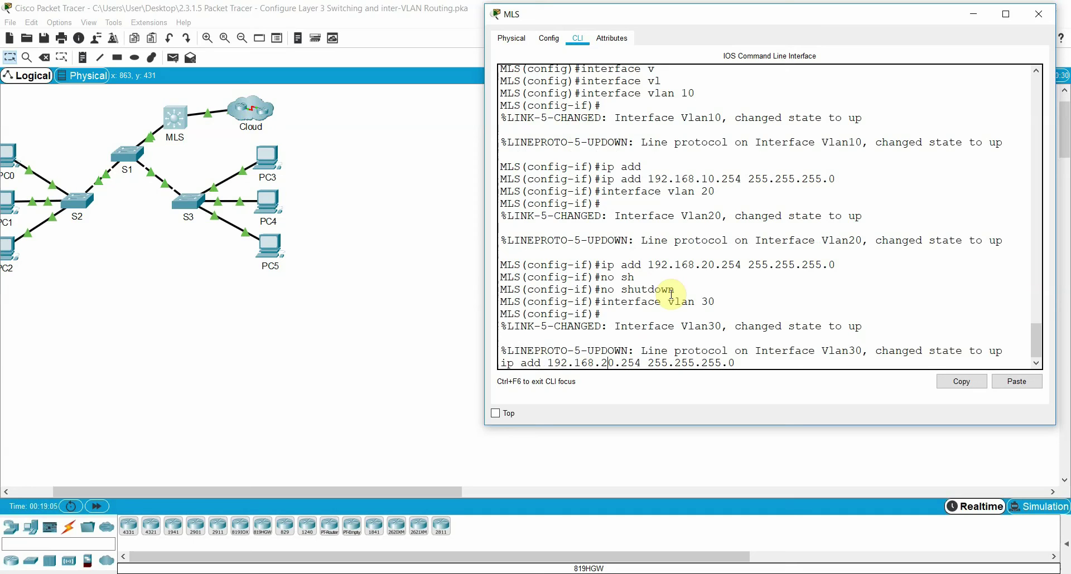
key("BackSpace")
type("3")
key("Return")
type("no sh")
key("Tab")
key("Return")
key("Return")
key("Return")
key("Return")
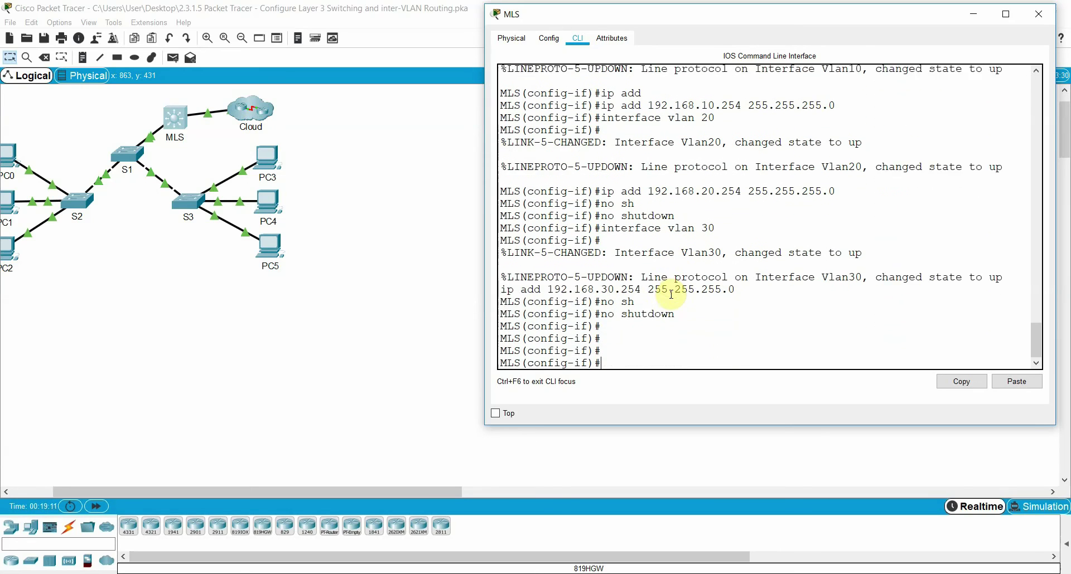
key("Return")
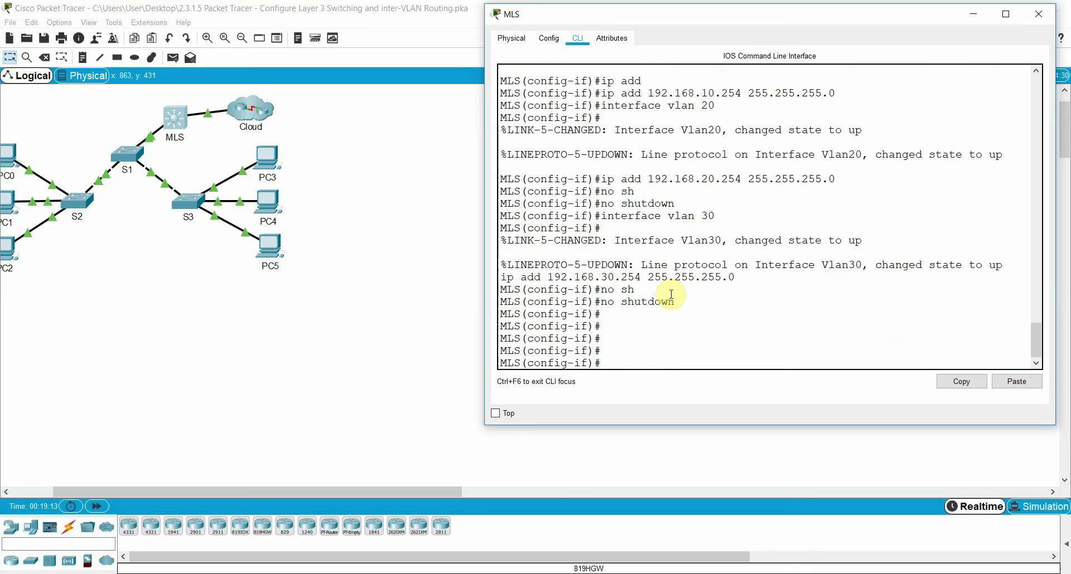
- Leave configuration mode on MLS and examine the VLAN 10, 20 and 30 interface entries in the running configuration
key("ctrl+z")
type("show running-")
key("Tab")
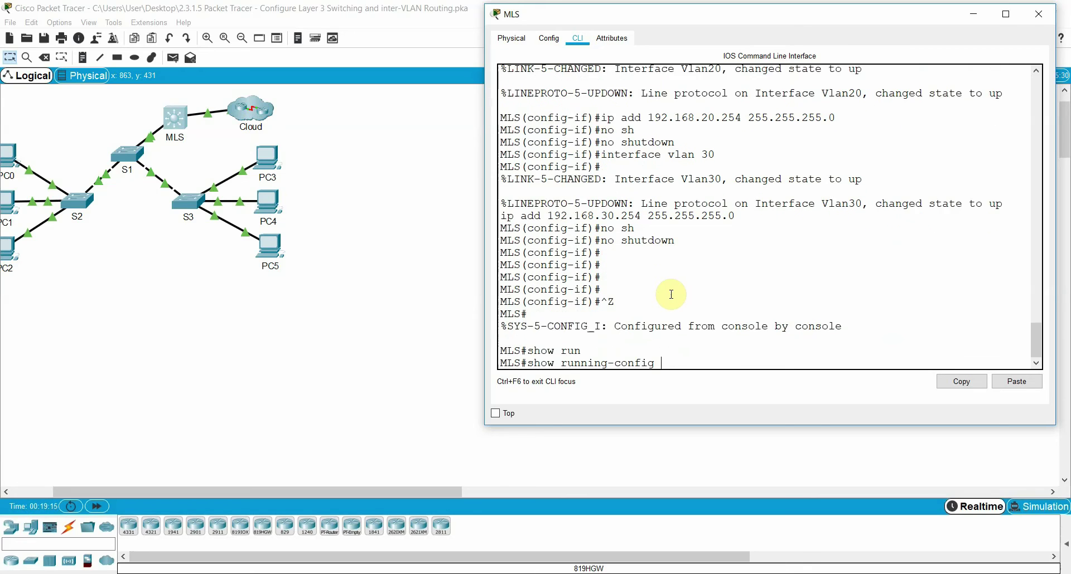
key("Return")
key("Return")
key("Return")
key("Return")
key("Return")
key("Return")
key("Return")
key("Return")
key("Return")
key("Return")
key("Return")
key("Return")
key("Return")
key("Return")
key("Return")
key("Return")
key("Return")
key("Return")
key("Return")
key("Return")
key("Return")
key("Return")
key("Return")
key("Return")
key("Return")
key("Return")
key("Return")
key("Return")
key("Return")
key("Return")
key("Return")
key("Return")
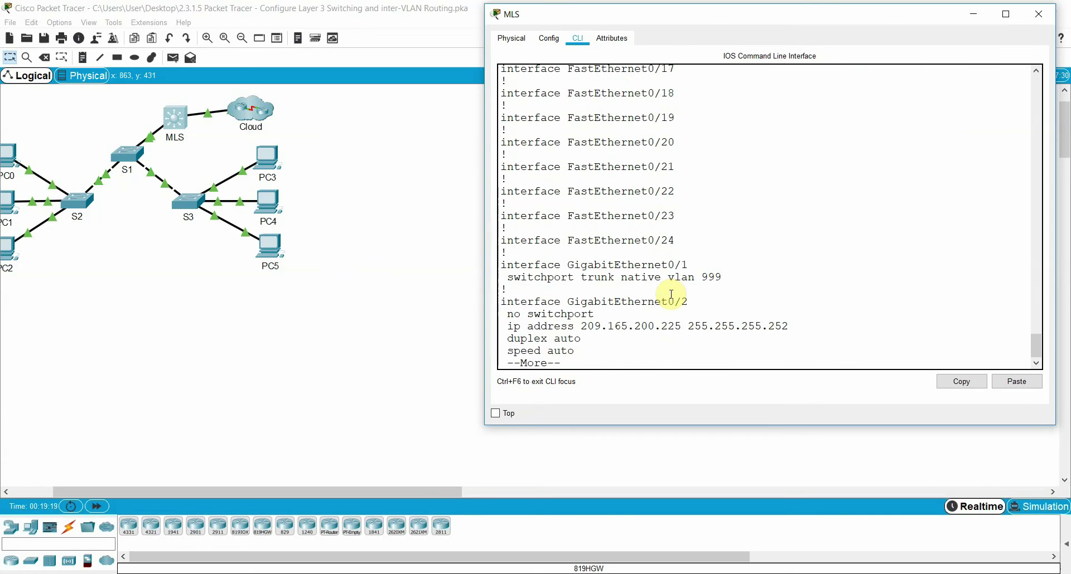
key("Return")
key("Return")
key("Return")
key("Return")
key("Return")
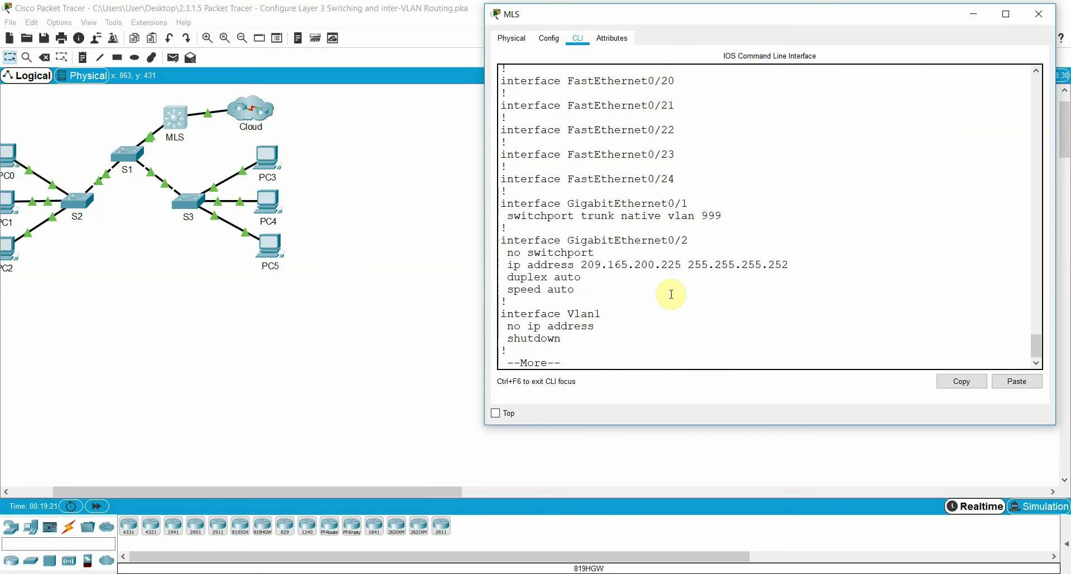
key("Return")
key("Return")
key("Return")
key("Return")
key("Return")
key("Return")
key("Return")
key("Return")
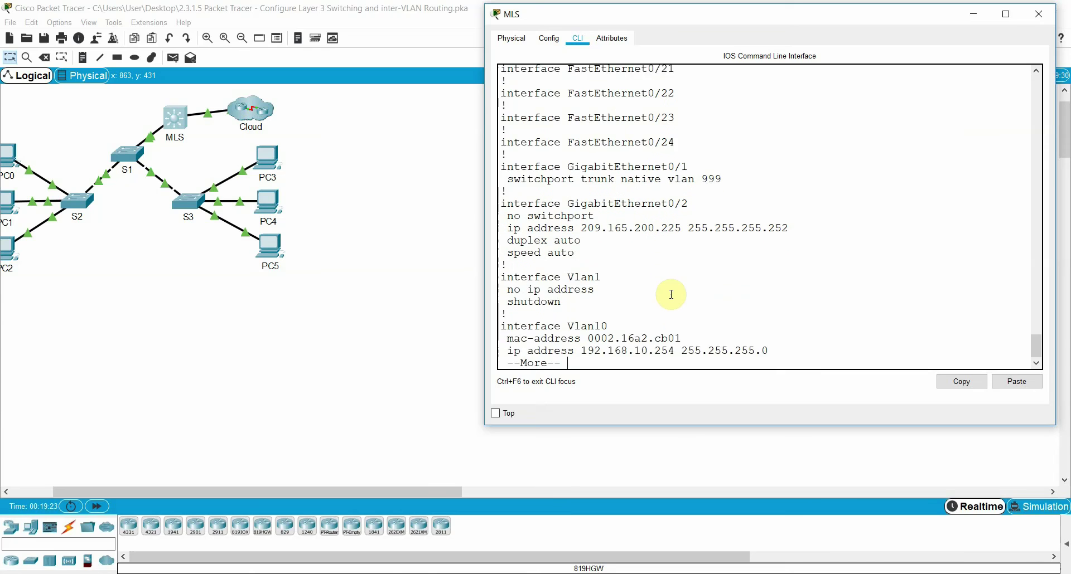
key("Return")
key("Return")
key("Return")
key("Return")
key("Return")
key("Return")
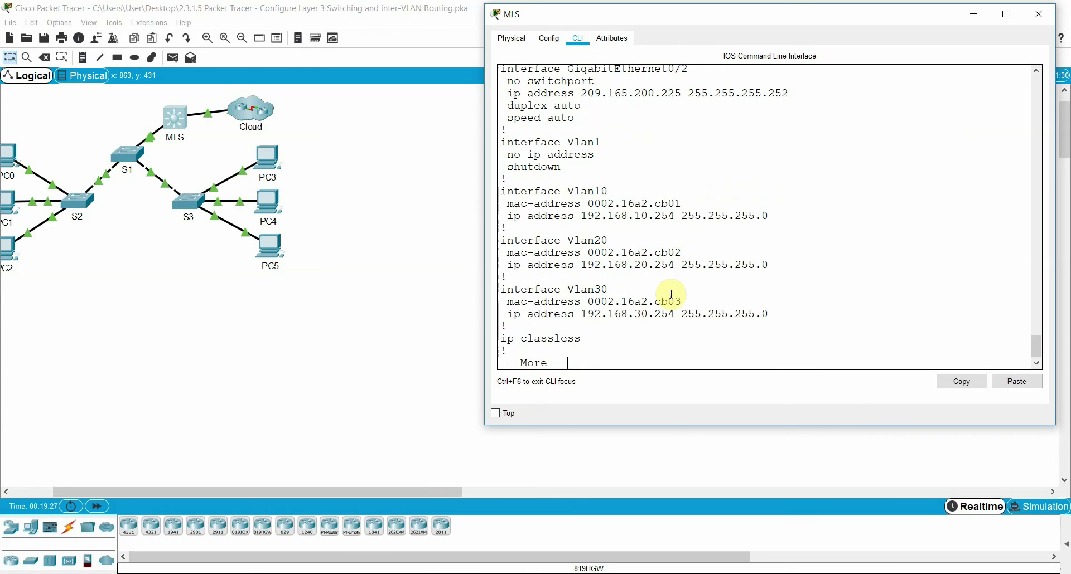
key("Return")
key("Return")
key("Return")
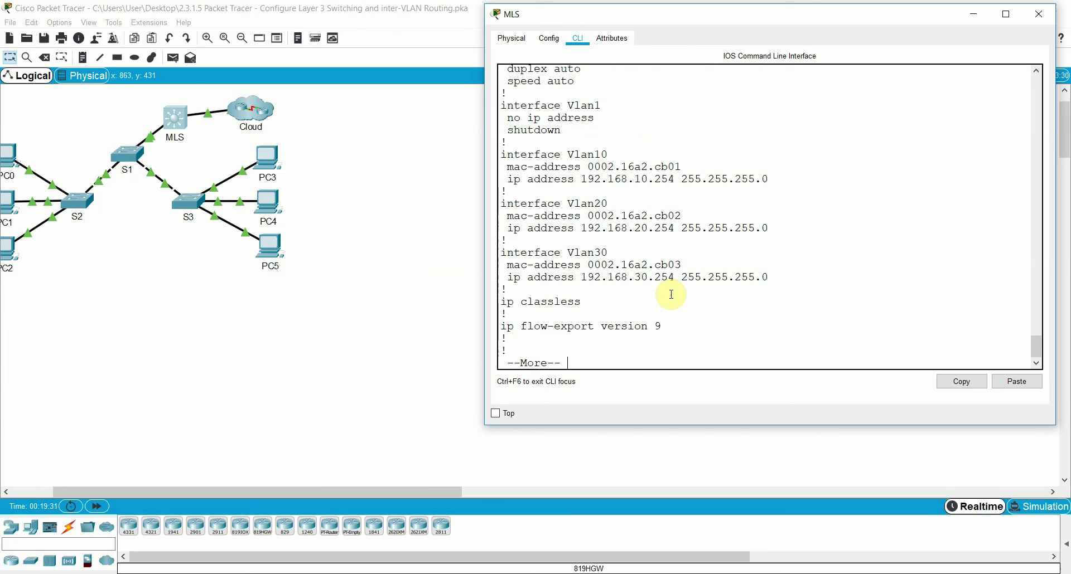
left_click_drag(788, 288, 491, 148)
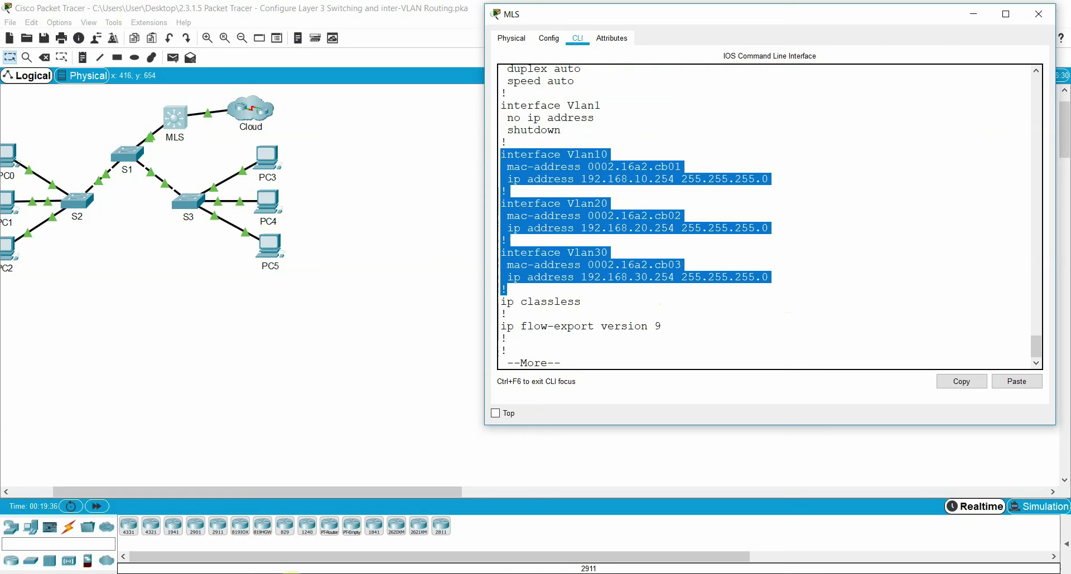
- Review the SVI configuration and Enable routing steps in the PT Activity instructions
left_click(291, 573)
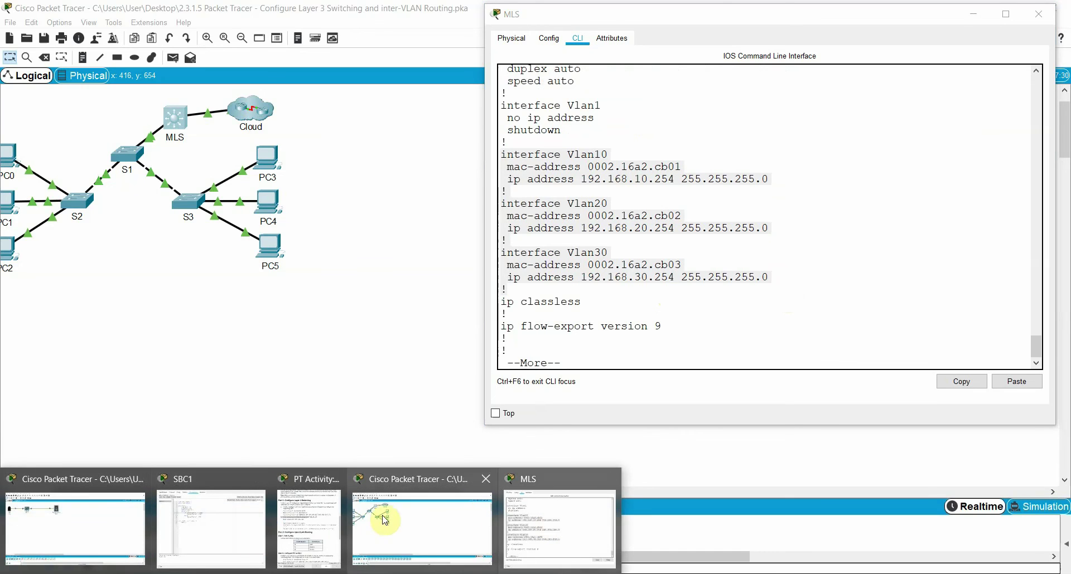
left_click(323, 512)
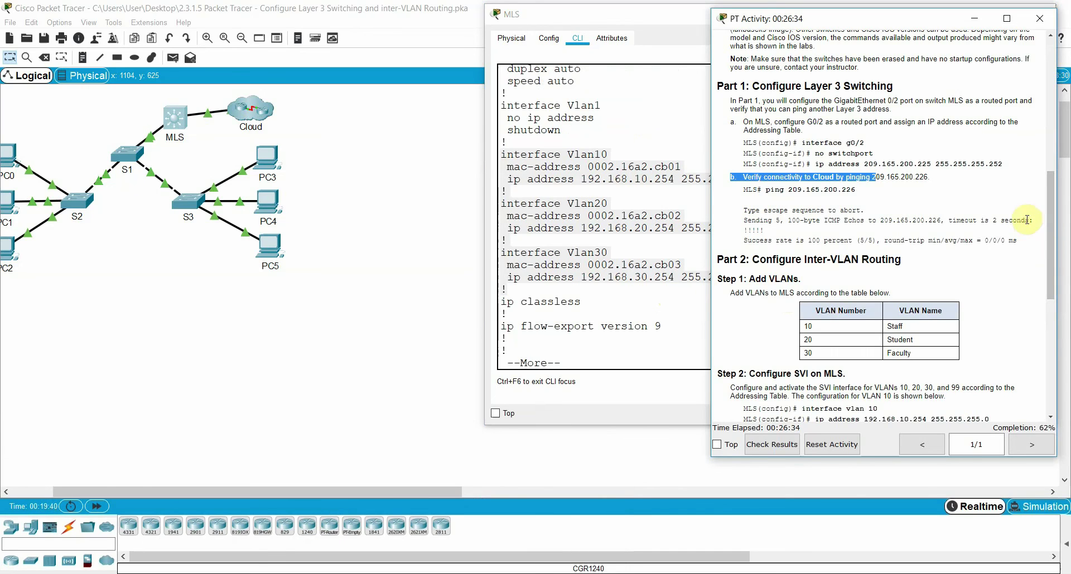
left_click_drag(1050, 237, 1056, 299)
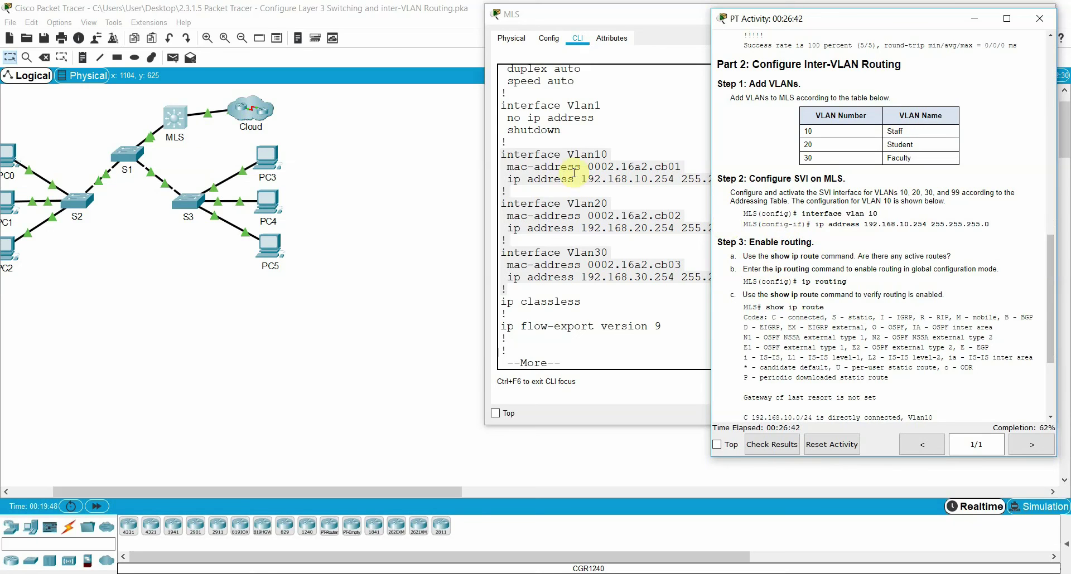
- Return to the MLS command line and page through the rest of the running configuration to the privileged EXEC prompt
left_click(579, 300)
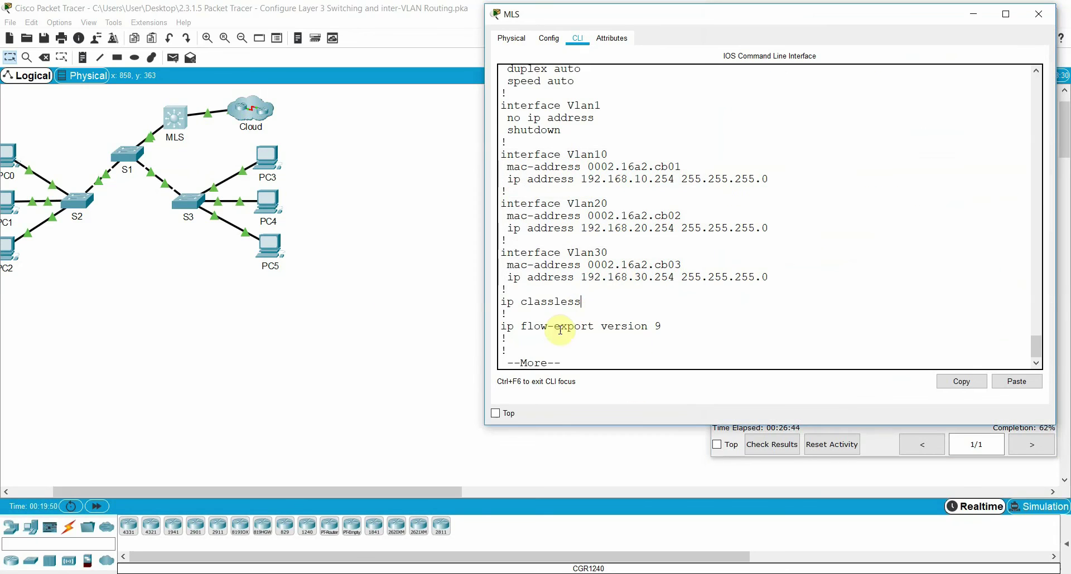
key("Return")
key("Return")
key("Return")
key("Return")
key("Return")
key("Return")
key("Return")
key("Return")
key("Return")
key("Return")
key("Return")
key("Return")
key("Return")
key("Return")
key("Return")
key("Return")
key("Return")
key("Return")
key("Return")
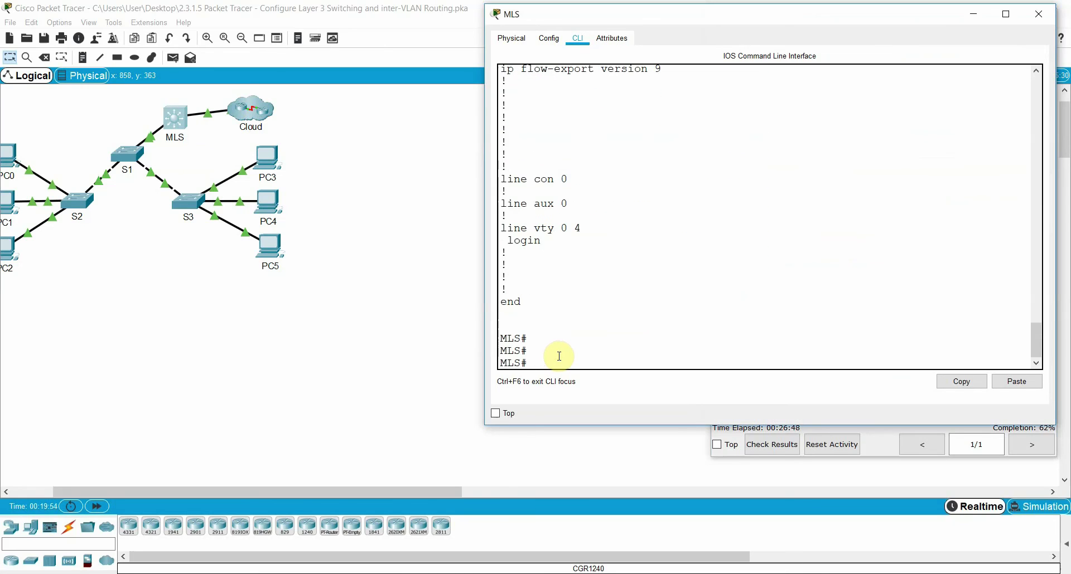
- Enter global configuration mode on MLS and enable IP routing with the ip routing command
type("con")
key("Tab")
type("t")
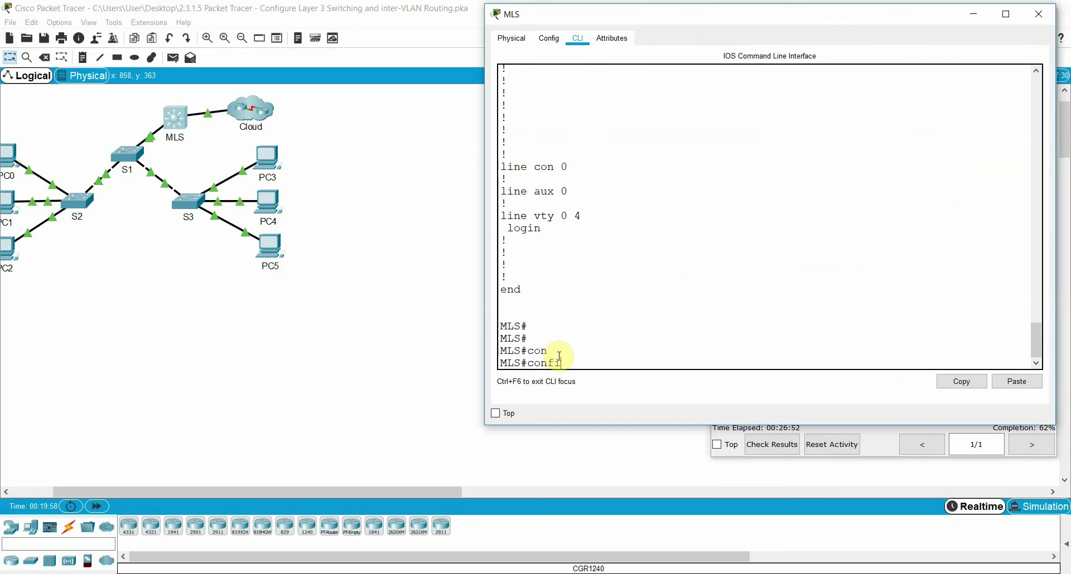
type("i")
key("Tab")
type("ter")
key("Tab")
key("Return")
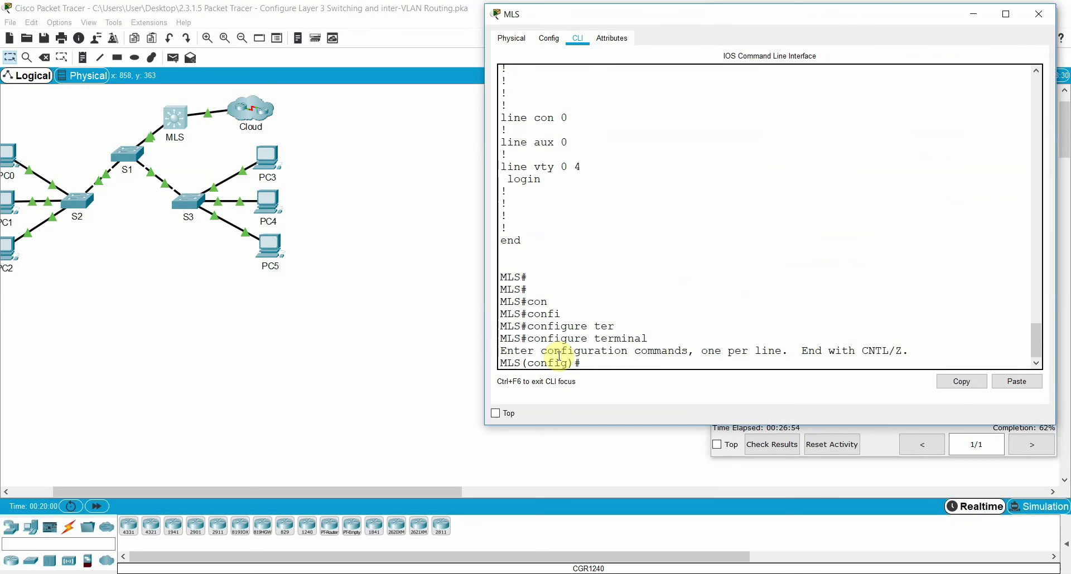
type("iprou")
key("Tab")
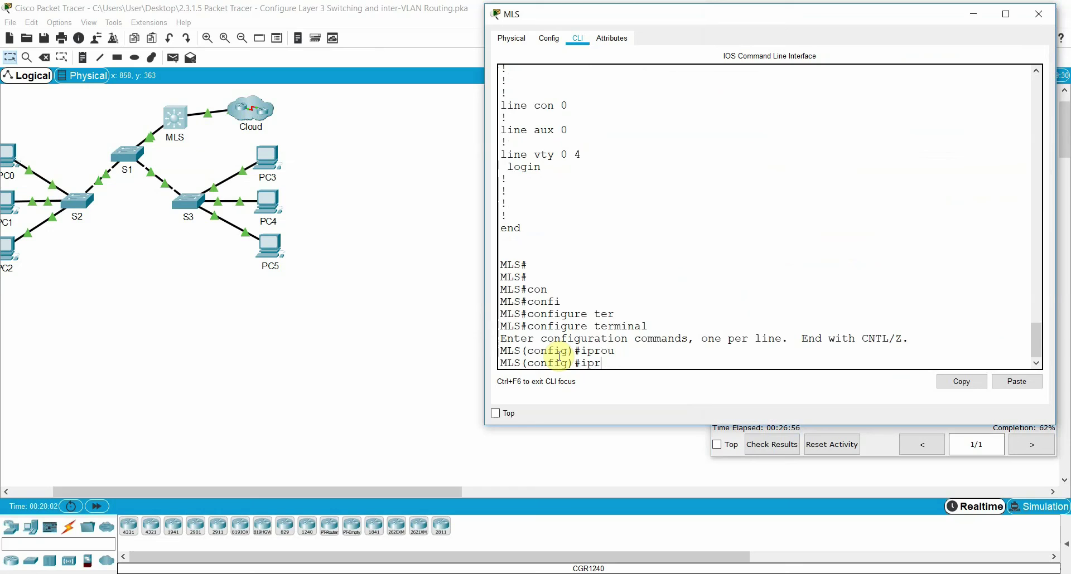
type("rout")
key("Tab")
type("ing")
key("Tab")
key("Return")
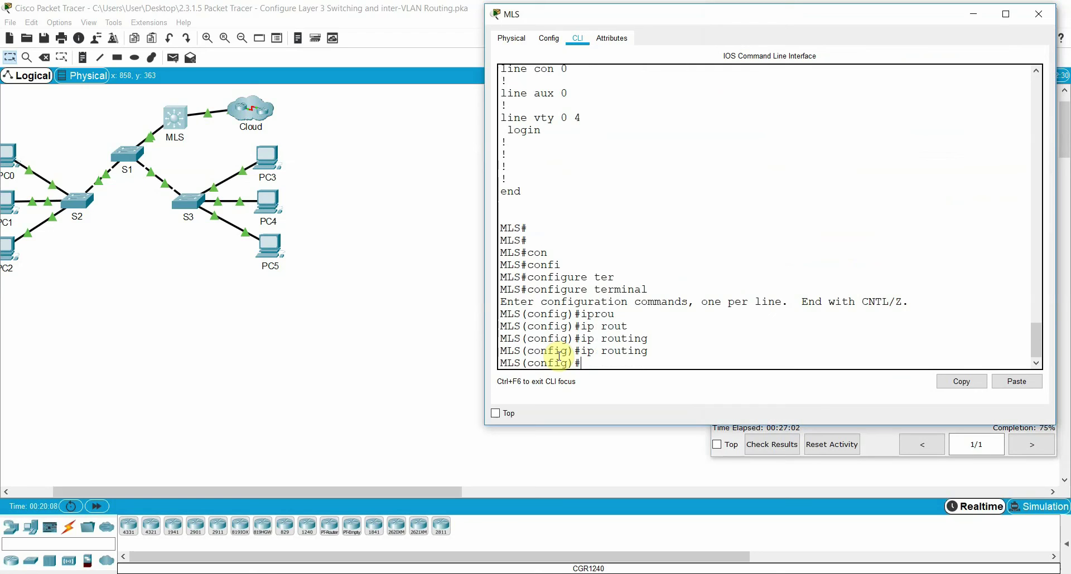
- Display the MLS routing table with do show ip route and examine the directly connected VLAN 10, 20 and 30 routes
type("dos hwo")
key("BackSpace")
key("BackSpace")
key("BackSpace")
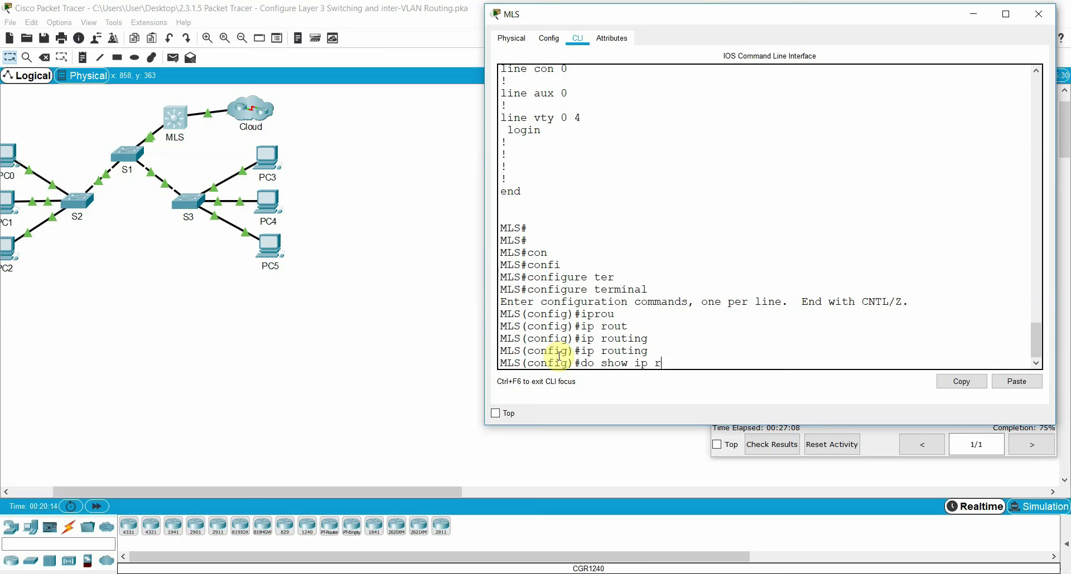
type("ou")
key("Tab")
type("te")
key("Tab")
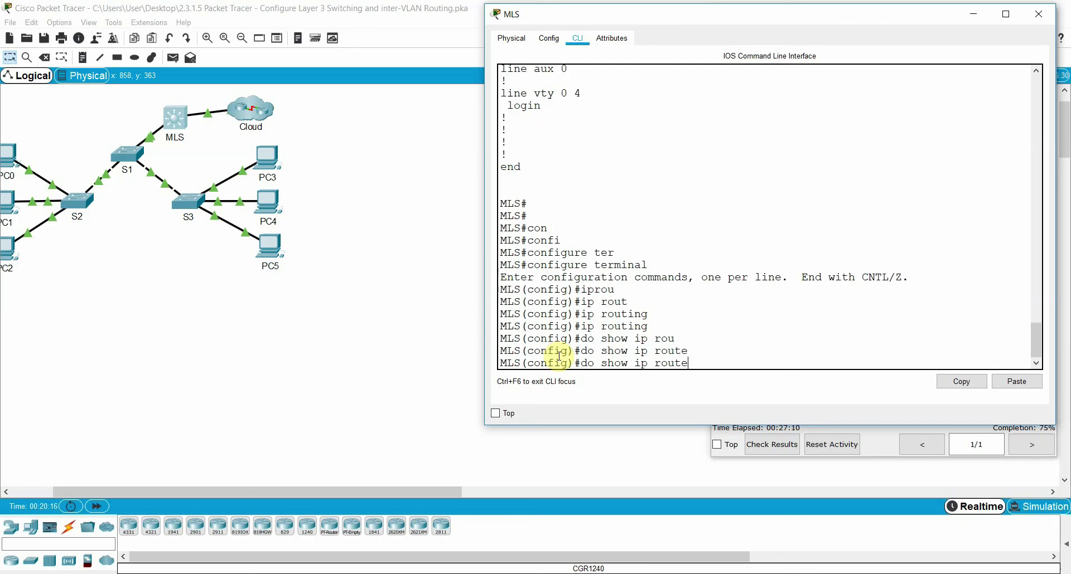
key("Return")
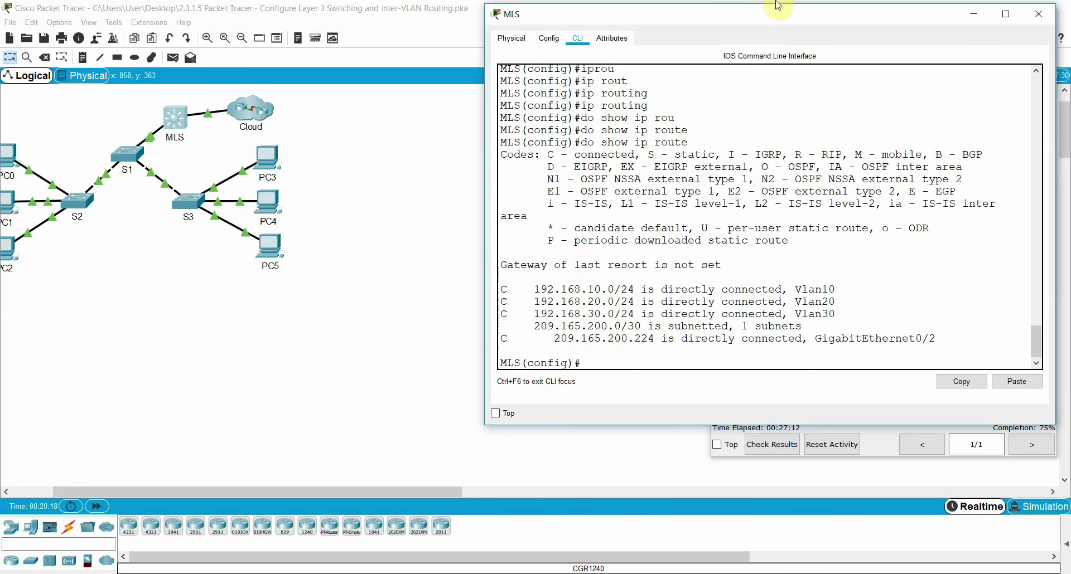
left_click_drag(865, 311, 503, 276)
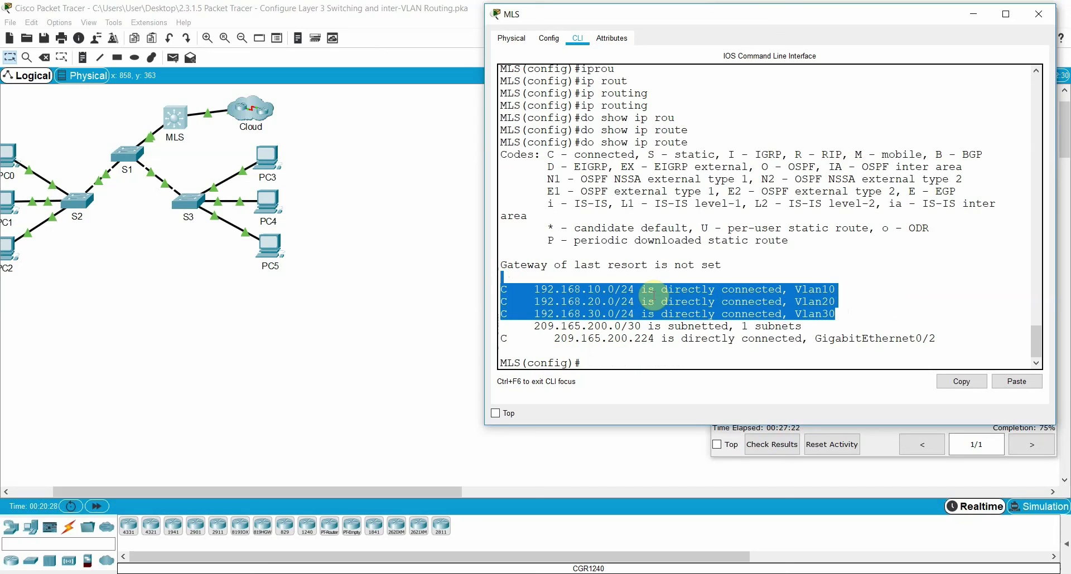
left_click(928, 573)
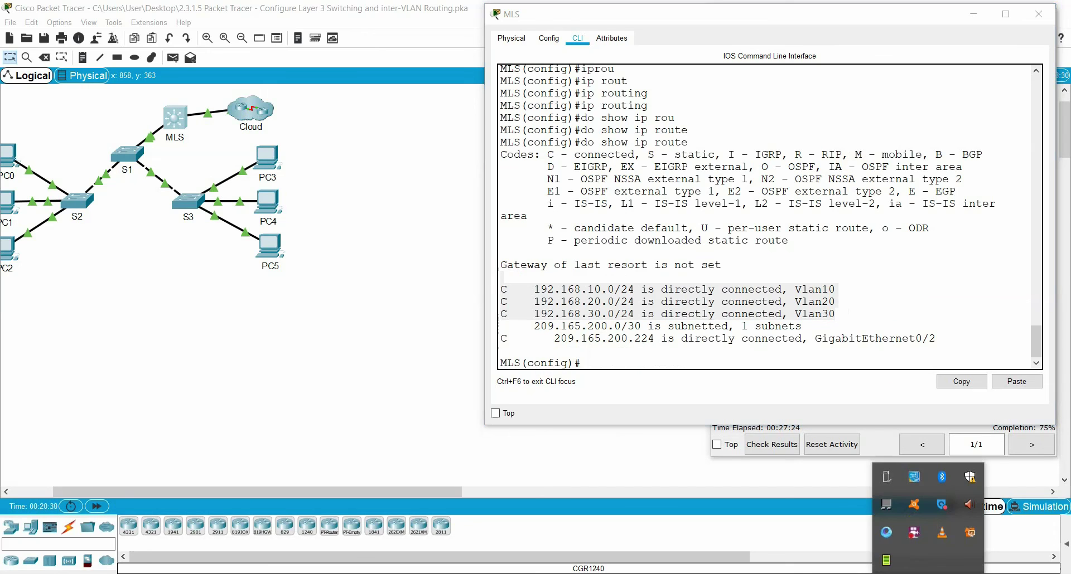
right_click(913, 534)
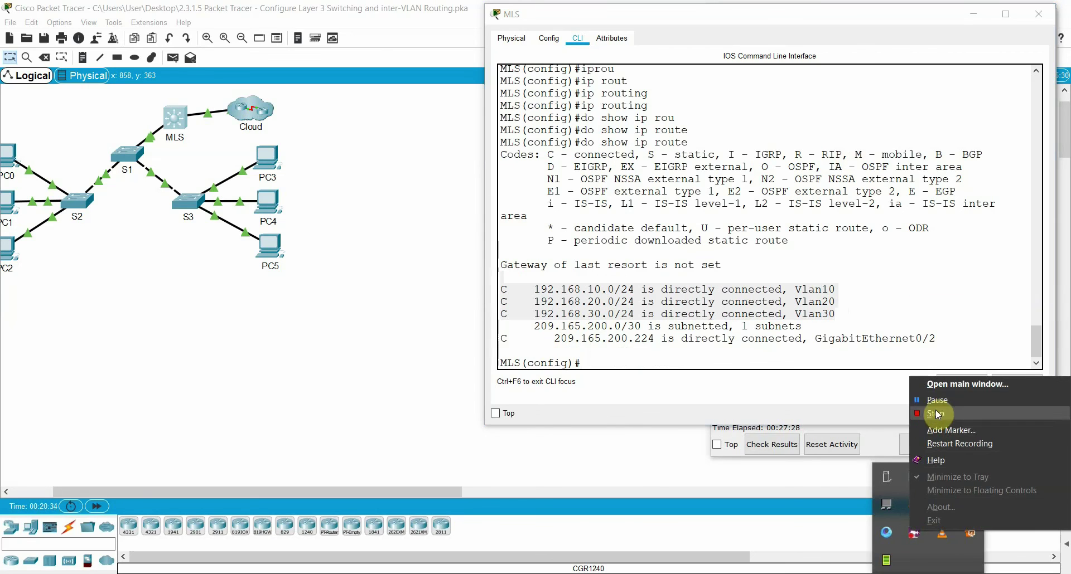
left_click(943, 398)
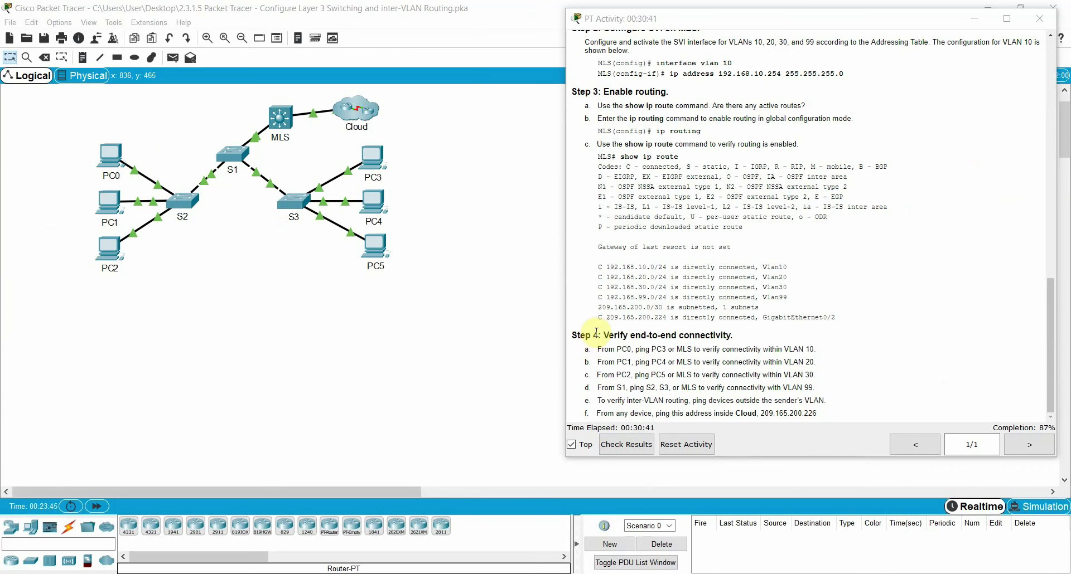
- Review the Enable routing step and the end-to-end connectivity checks of Step 4 in the PT Activity instructions
left_click_drag(604, 93, 752, 322)
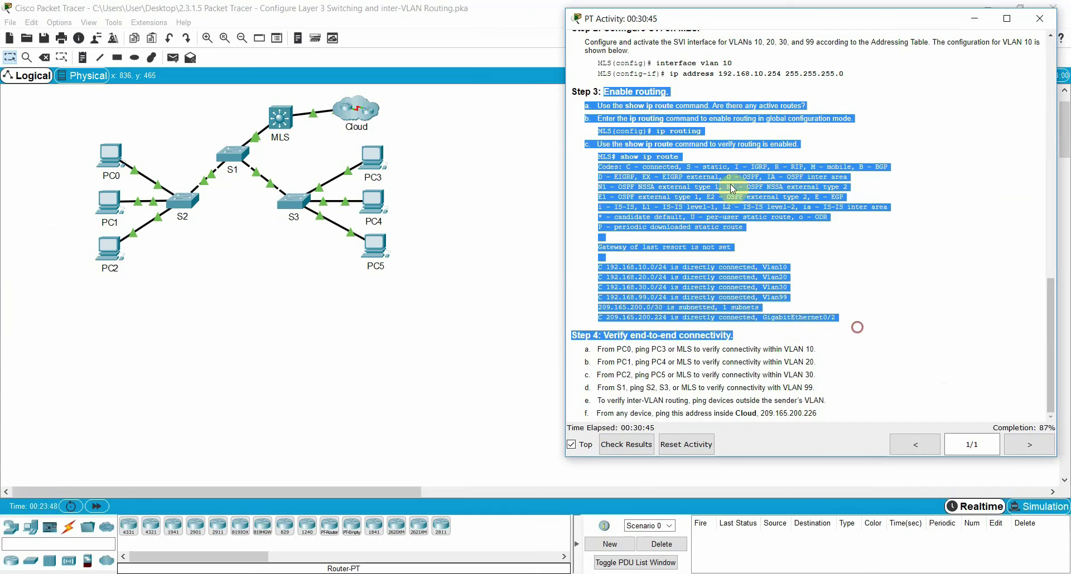
left_click(645, 106)
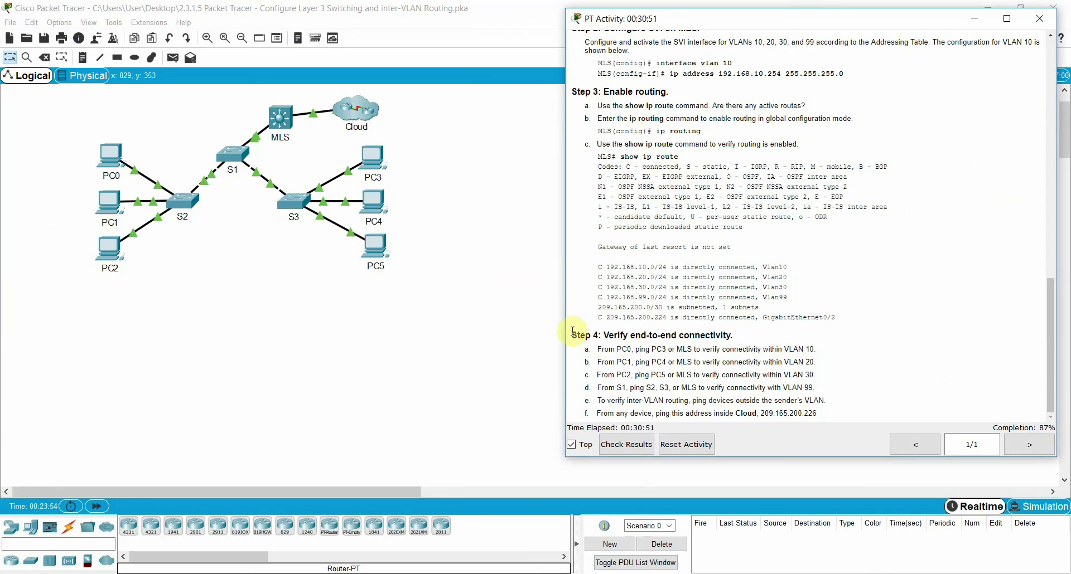
left_click_drag(575, 334, 705, 337)
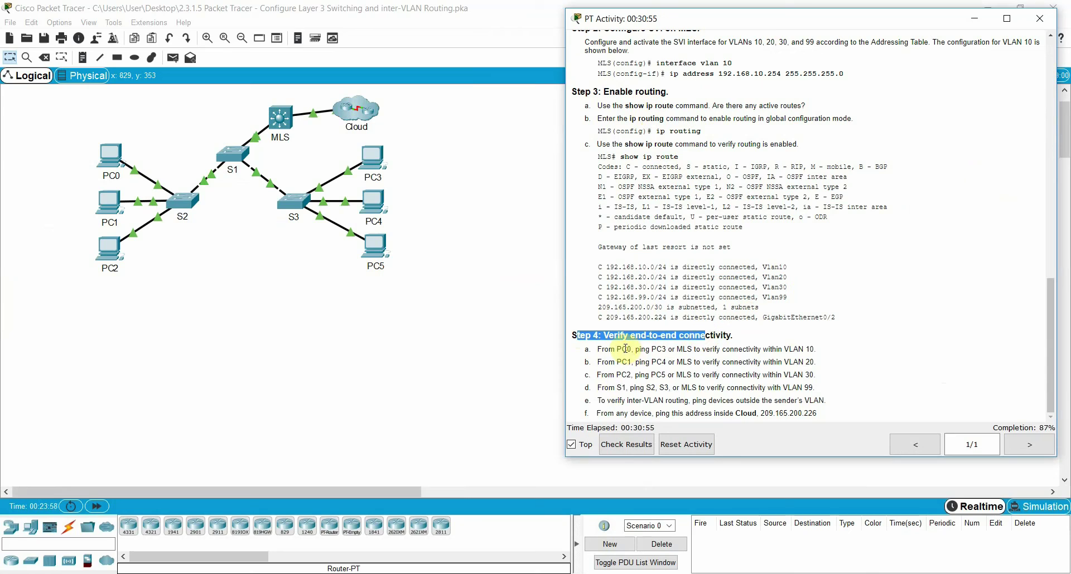
left_click(601, 350)
left_click_drag(605, 351, 693, 361)
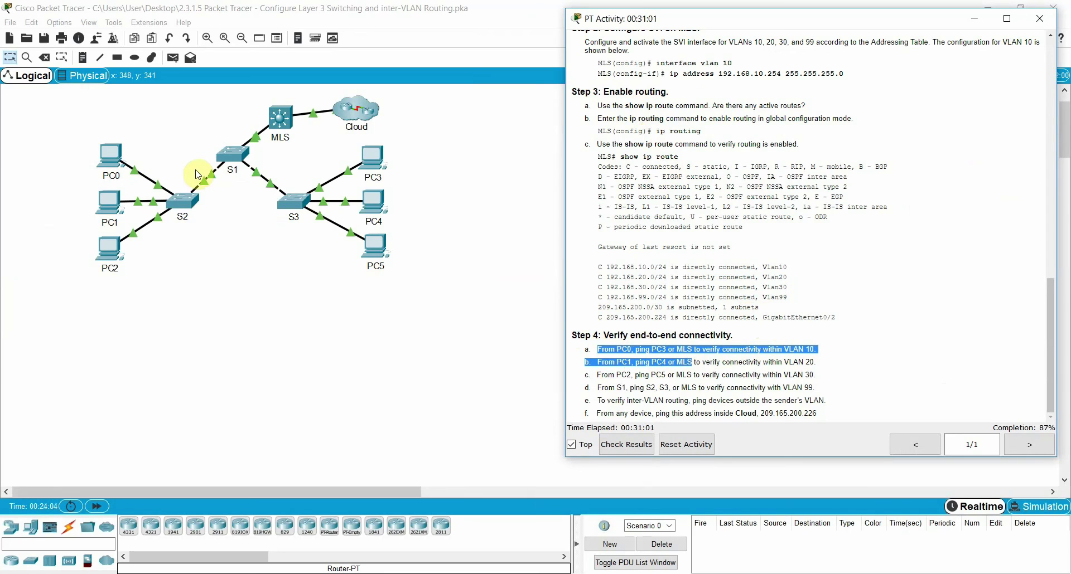
- Send a simple PDU from PC0 to PC3 to test connectivity within VLAN 10 and check its status
left_click(146, 401)
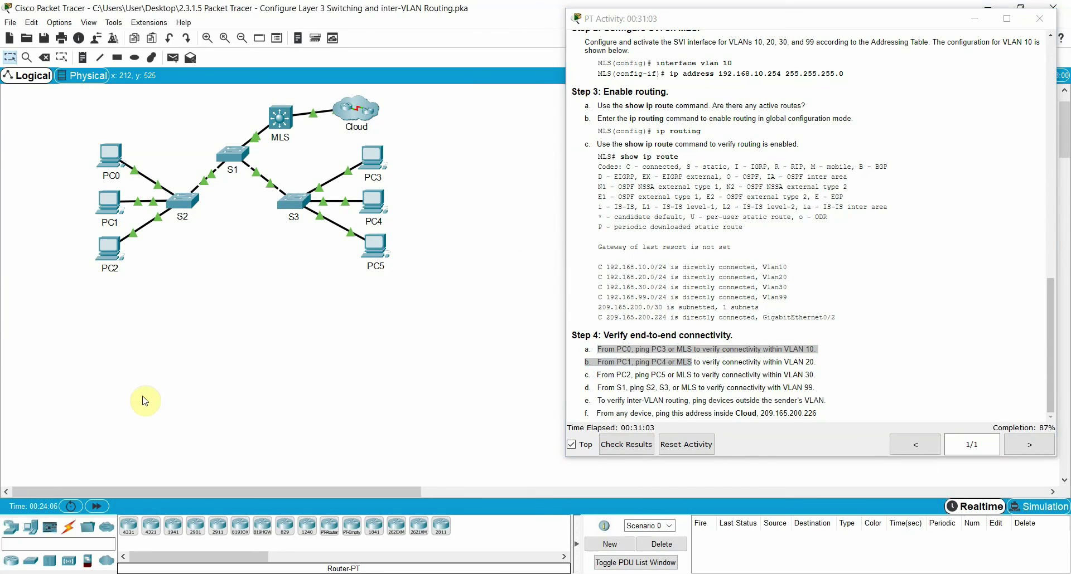
left_click(173, 58)
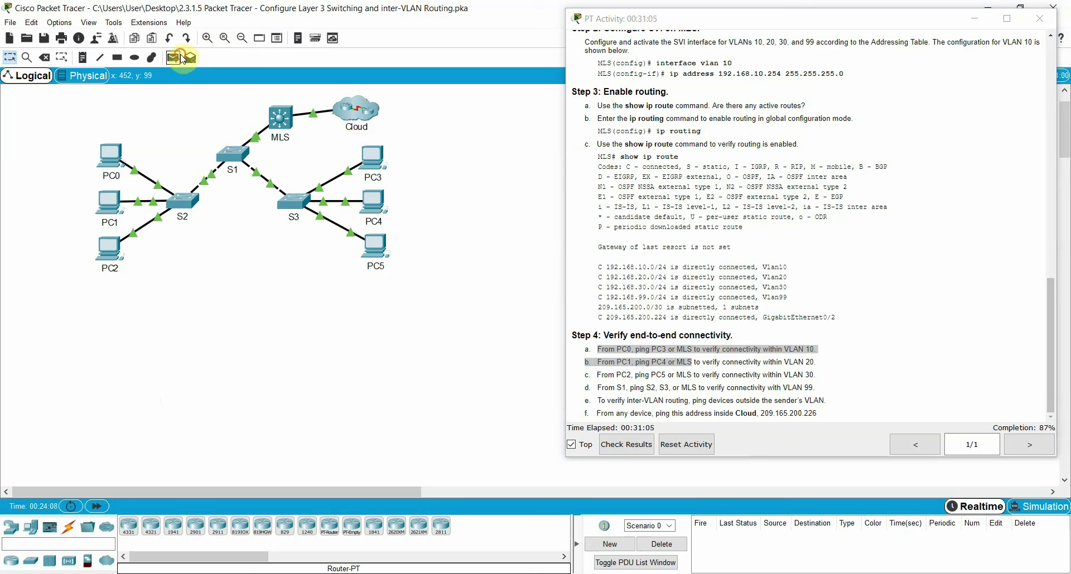
left_click(123, 138)
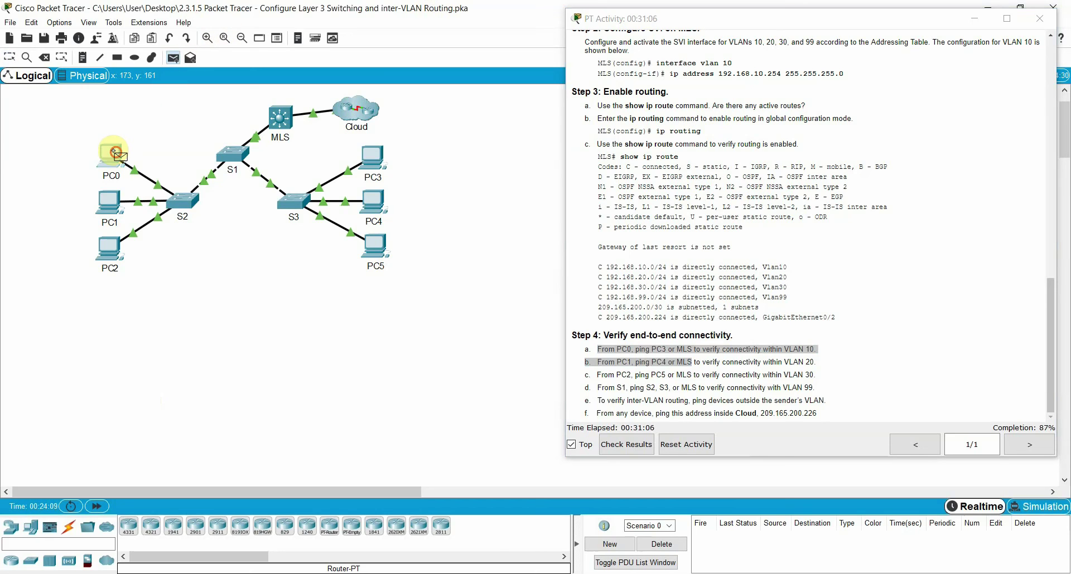
left_click(382, 161)
left_click(747, 535)
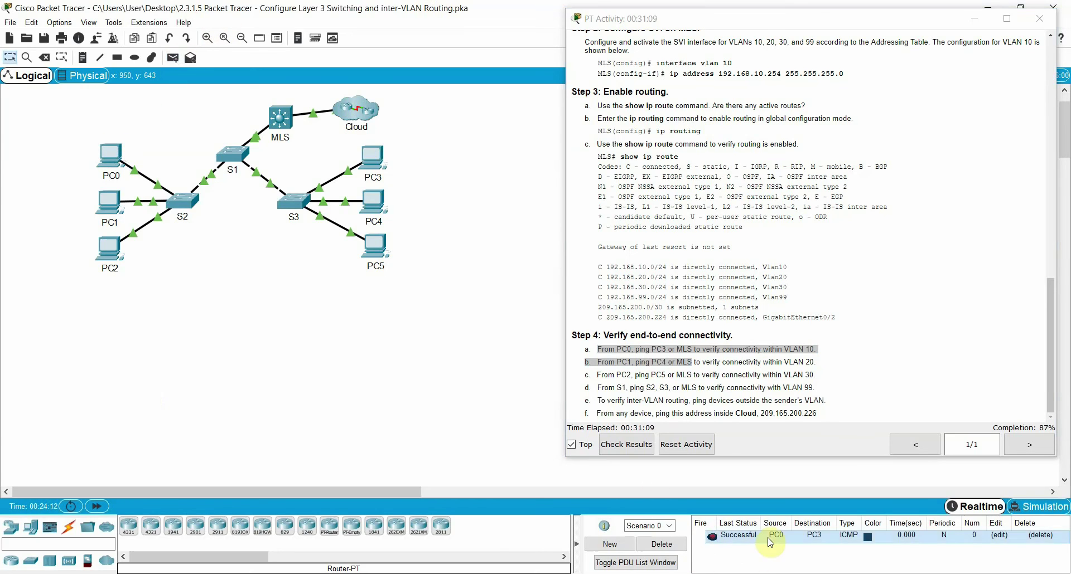
- Send a simple PDU from PC1 to PC4 to test connectivity within VLAN 20
left_click(173, 57)
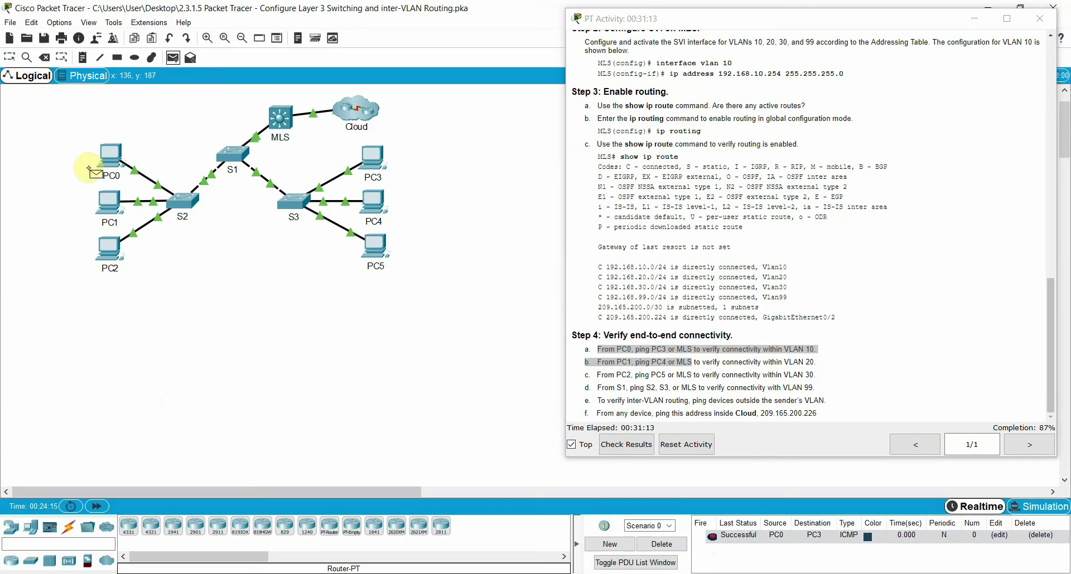
left_click(106, 208)
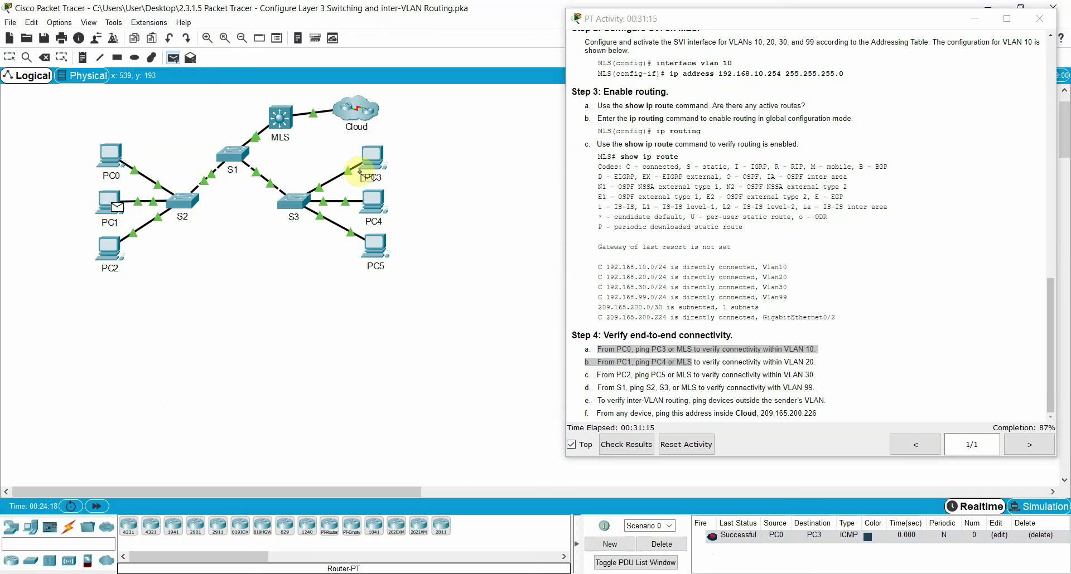
left_click(379, 207)
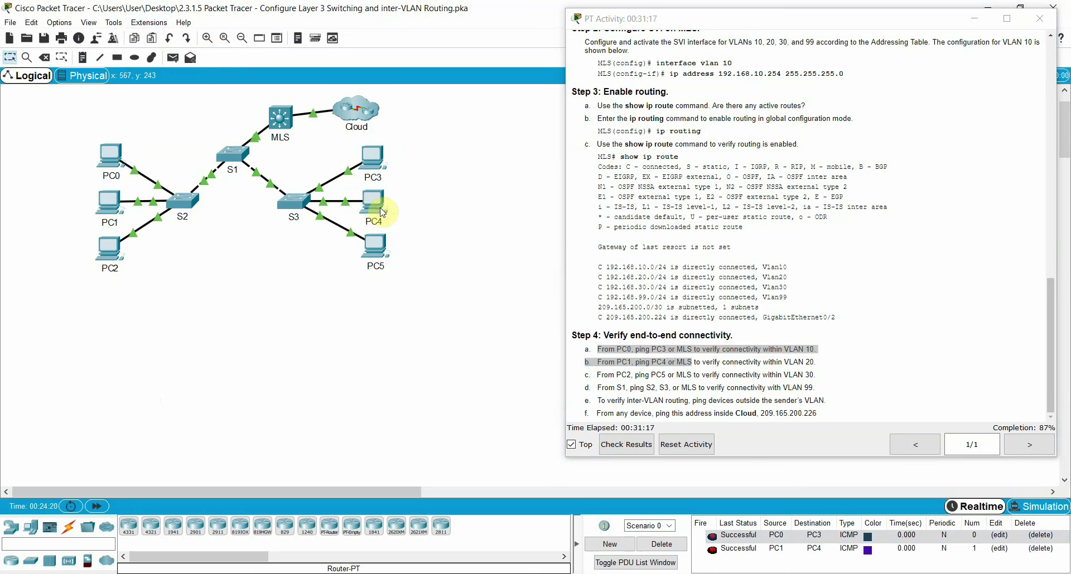
- Send a simple PDU from PC2 to PC5 to test connectivity within VLAN 30
left_click(177, 57)
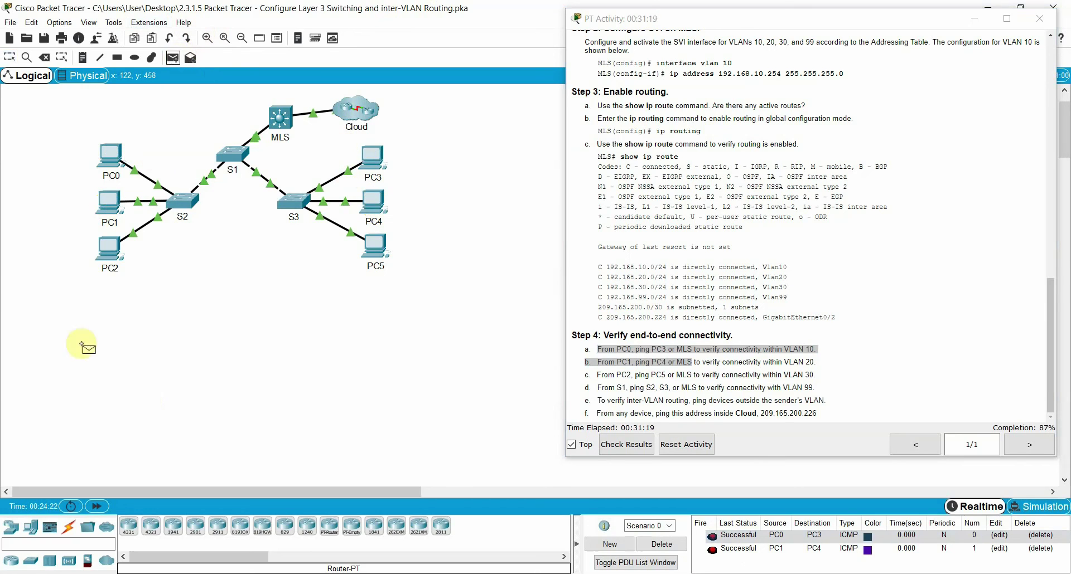
left_click(114, 244)
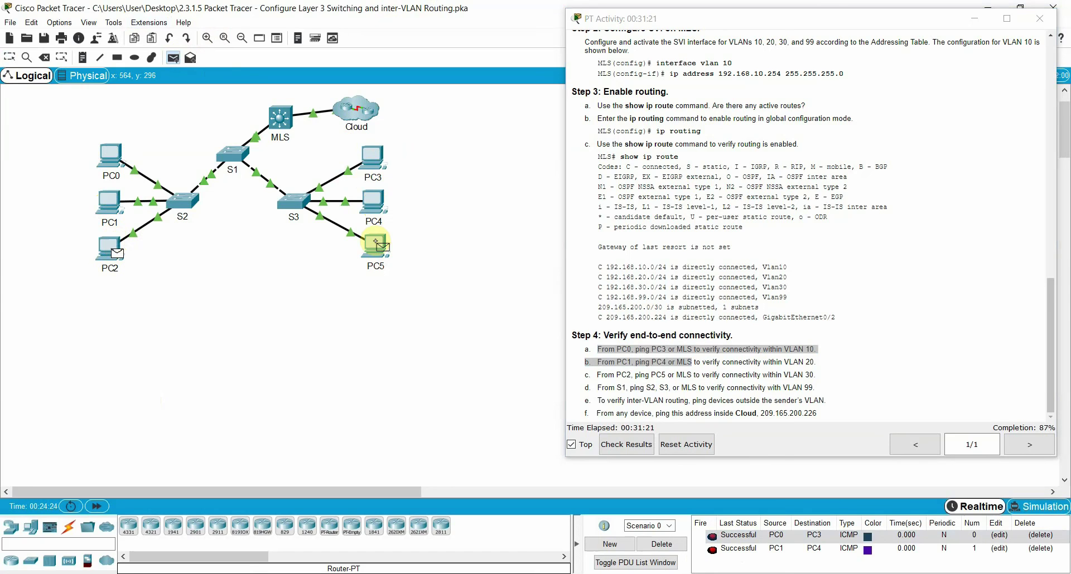
left_click(382, 250)
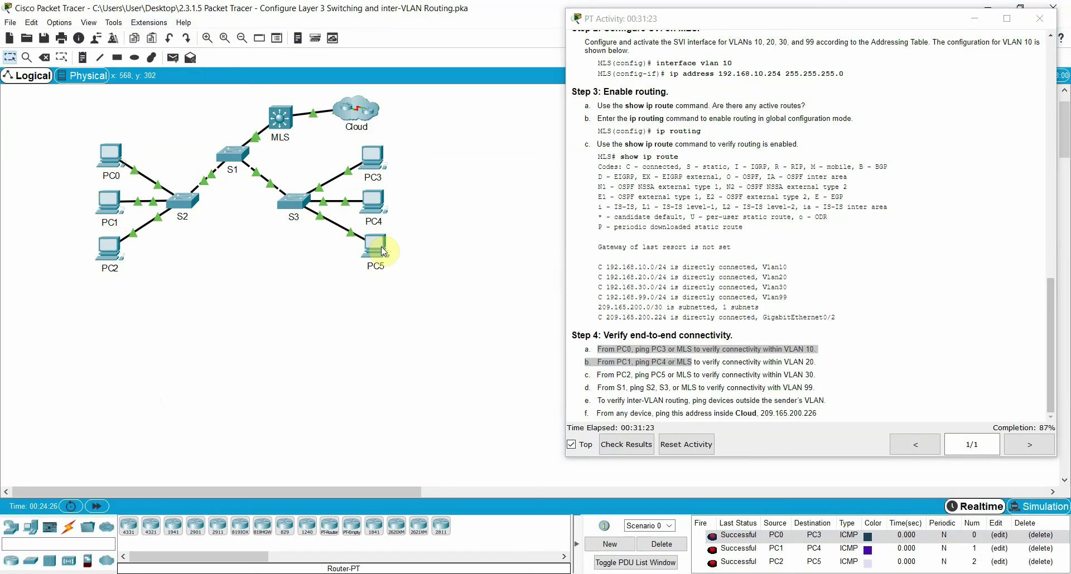